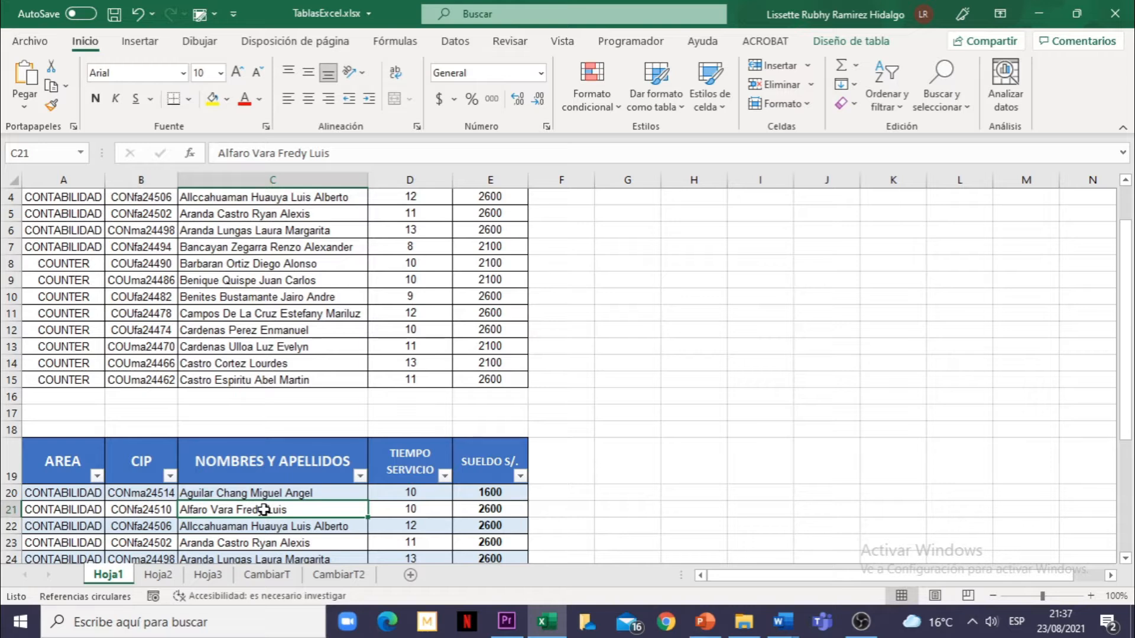
Highlight the header cells A1:E1 of the upper data range, followed by all of column A and row 1
scroll(284, 368, up, 1)
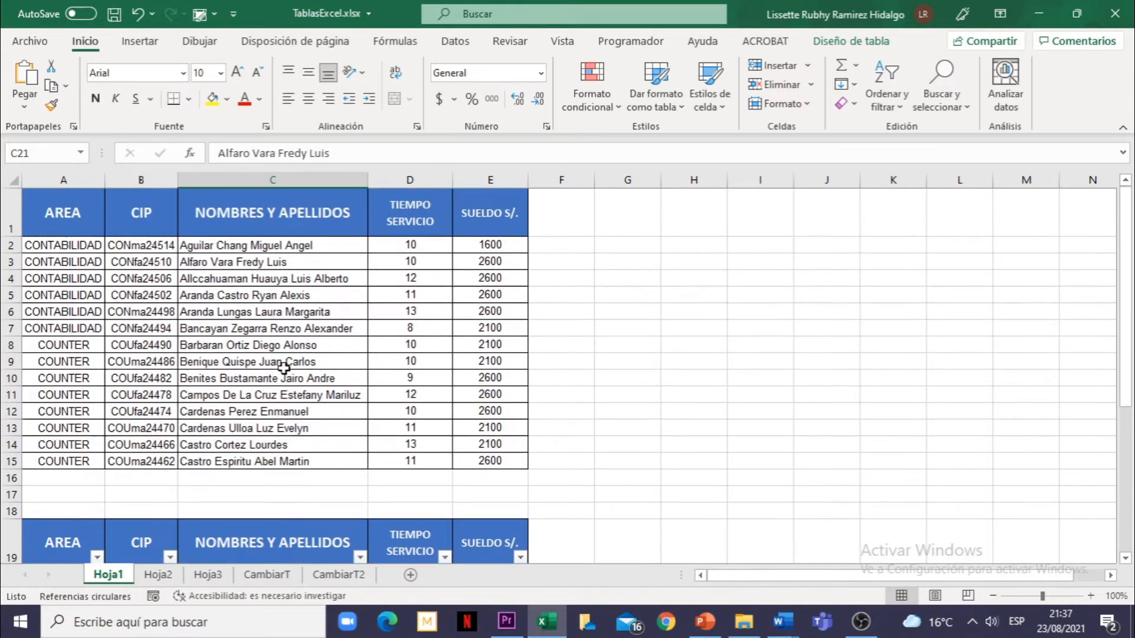
click(227, 327)
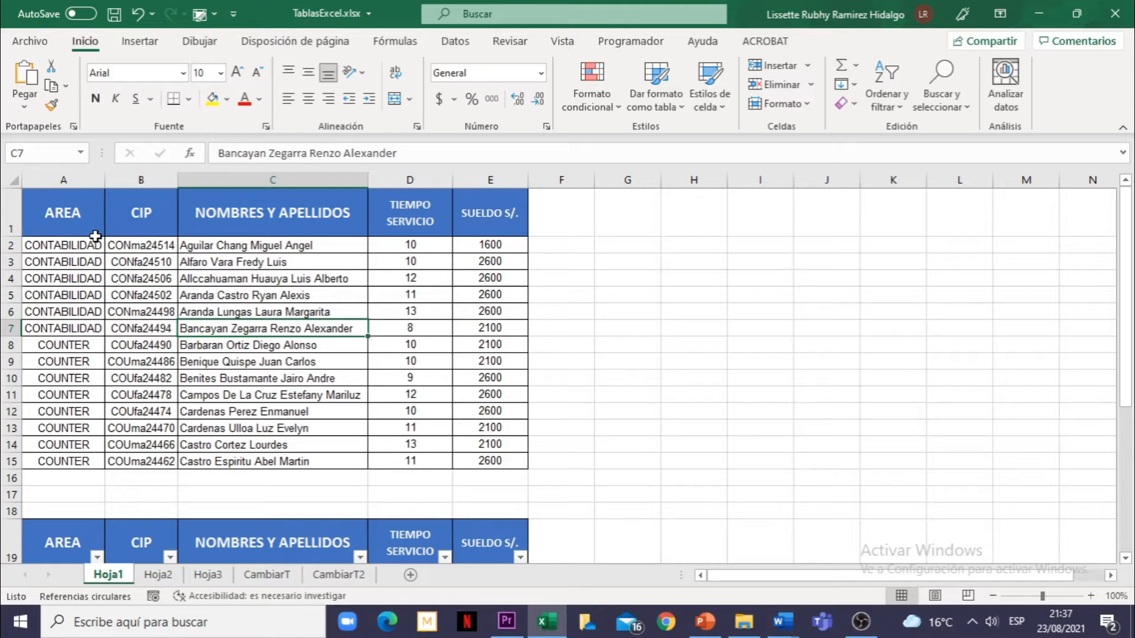
drag(72, 213, 449, 226)
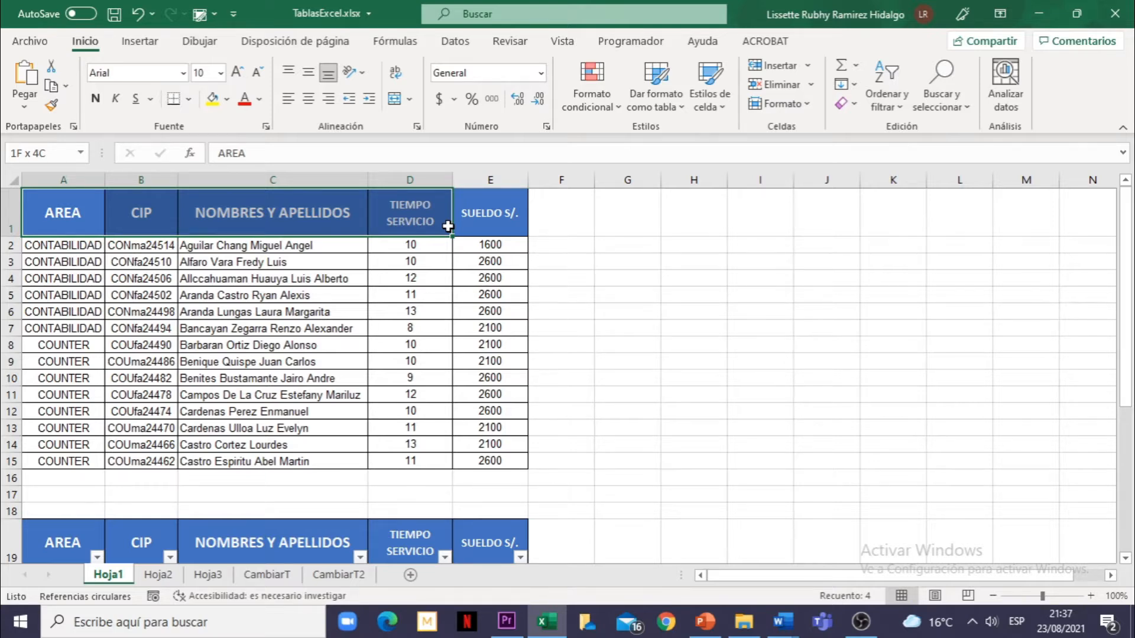
drag(448, 226, 478, 223)
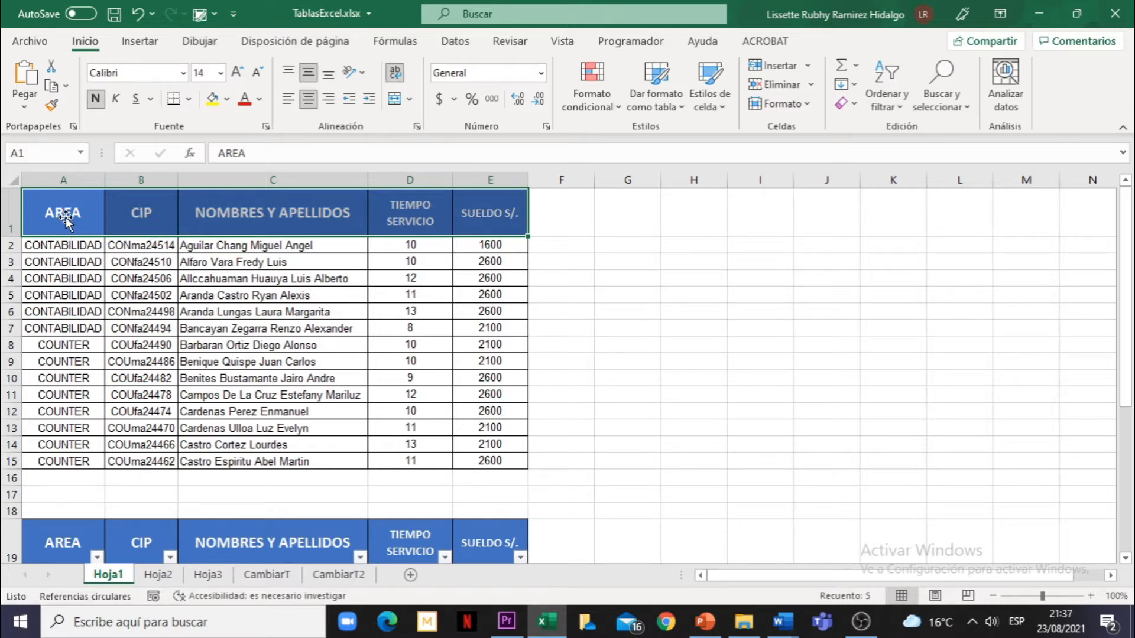
click(60, 182)
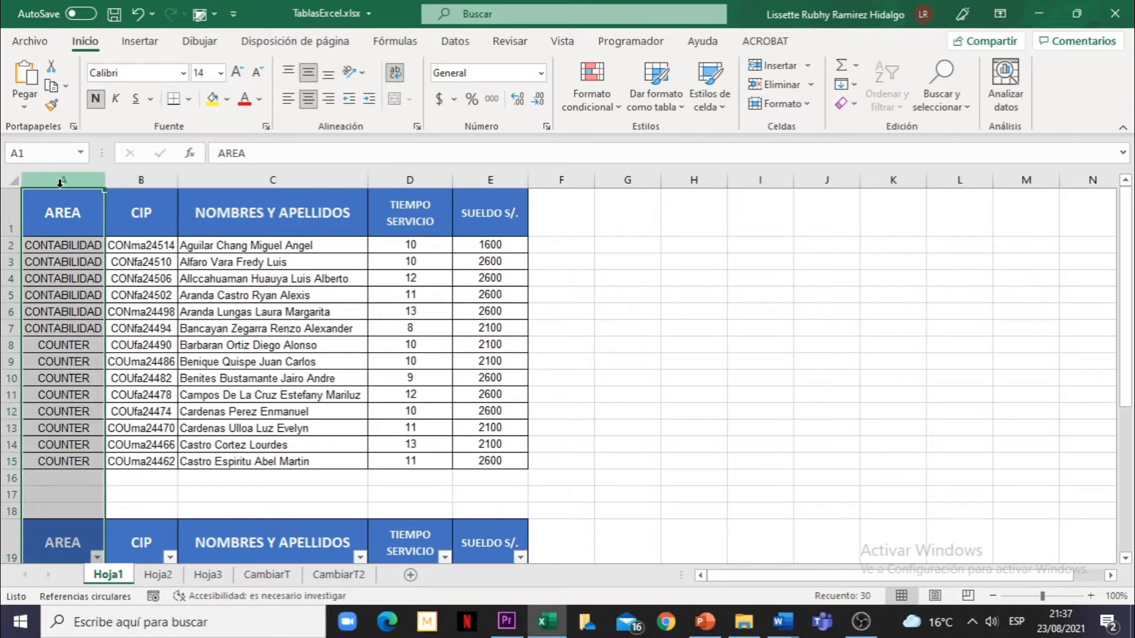
click(3, 211)
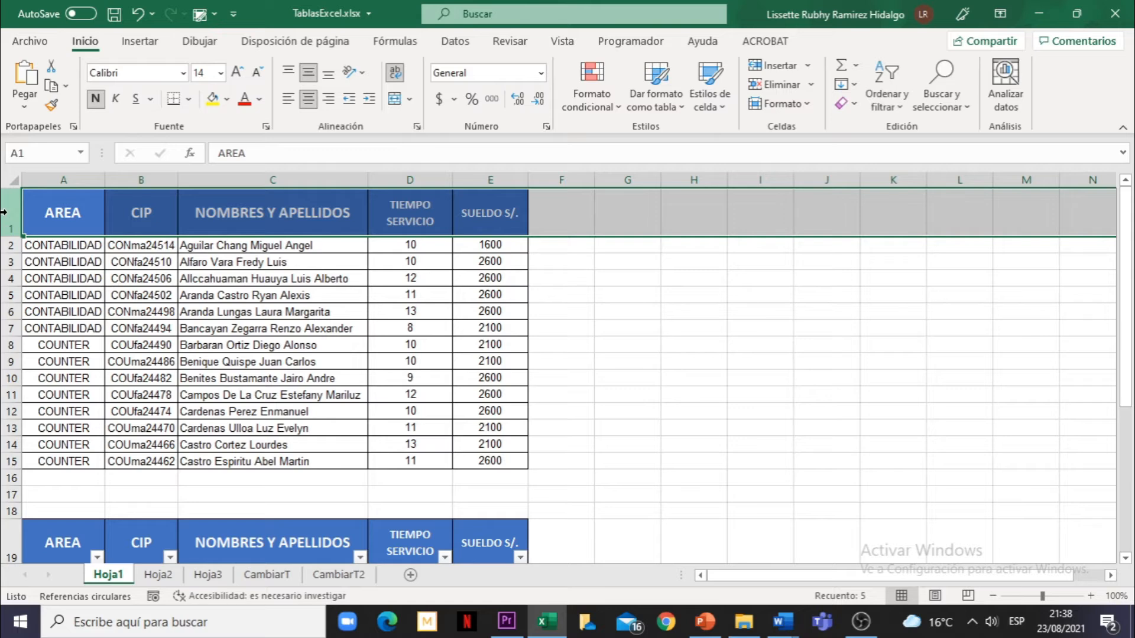
click(99, 258)
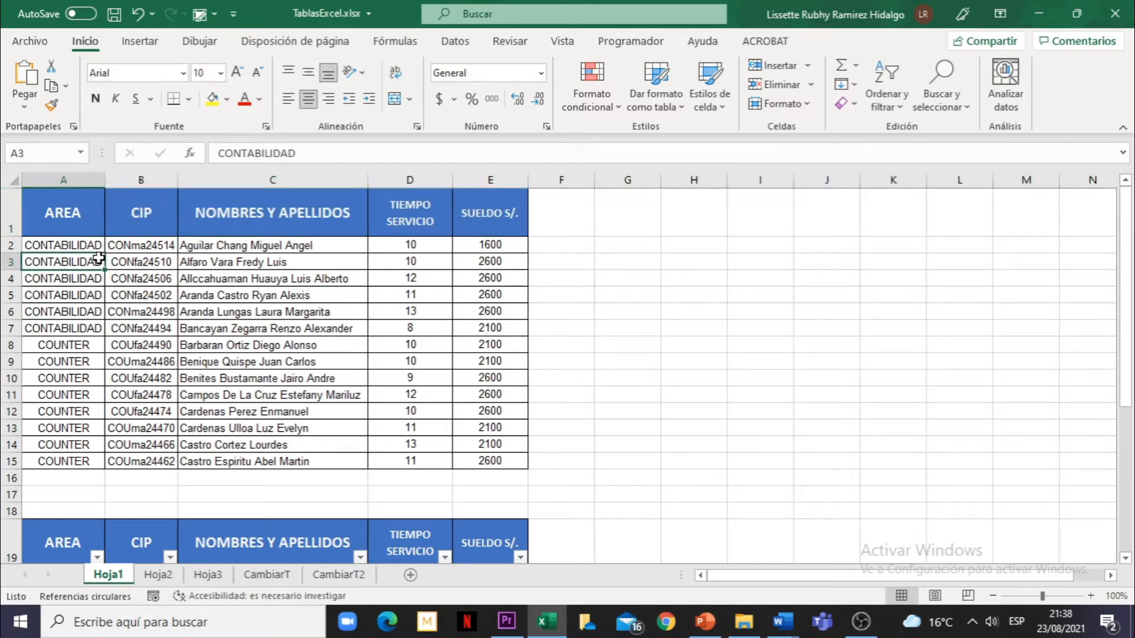
Select the whole upper data range A1:E15, from the AREA header to the last salary cell
click(62, 220)
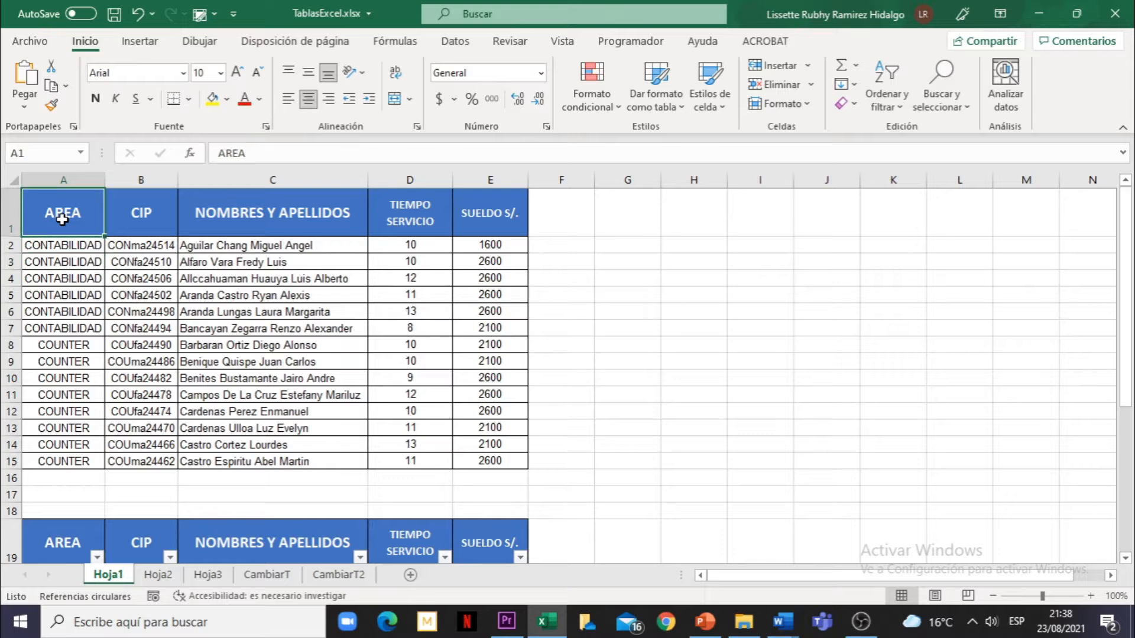
drag(62, 220, 495, 235)
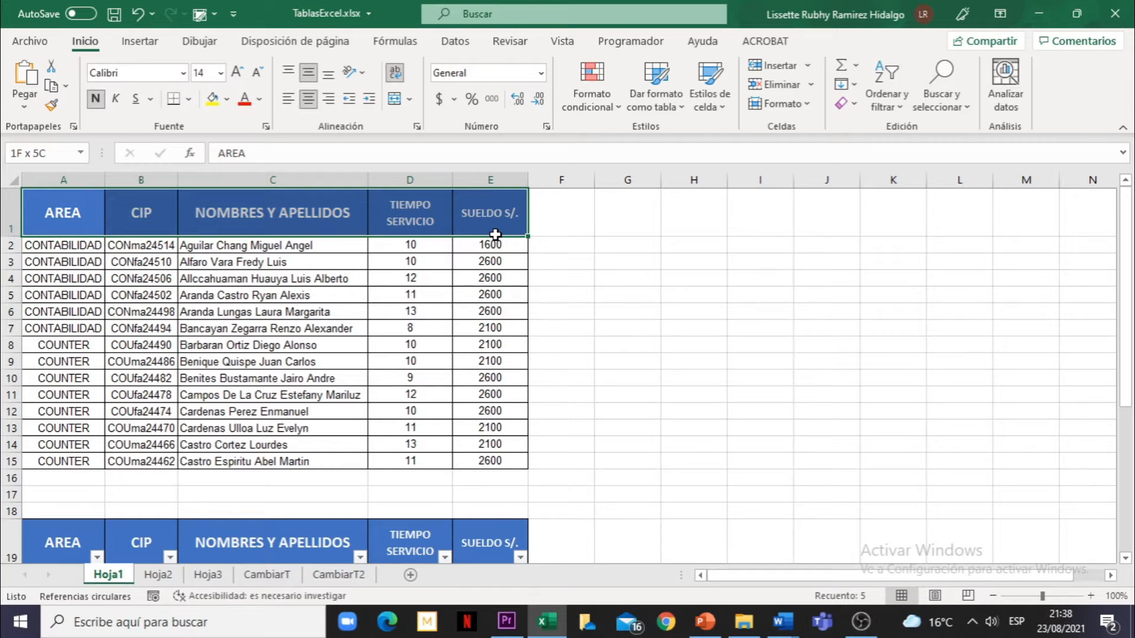
drag(496, 235, 504, 458)
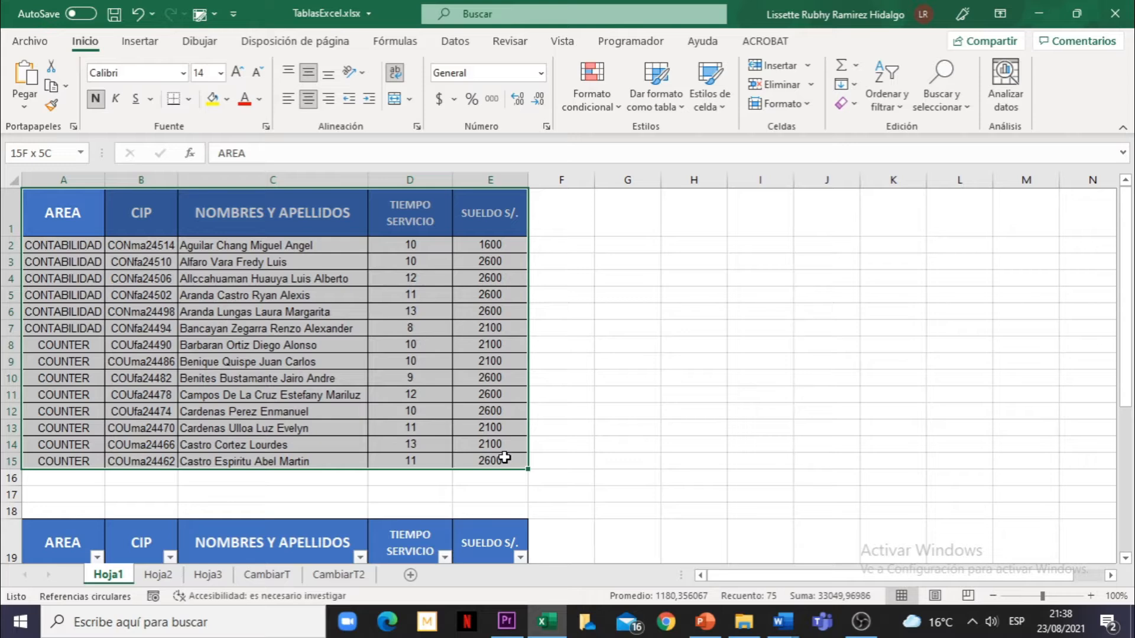
drag(505, 458, 504, 458)
click(67, 222)
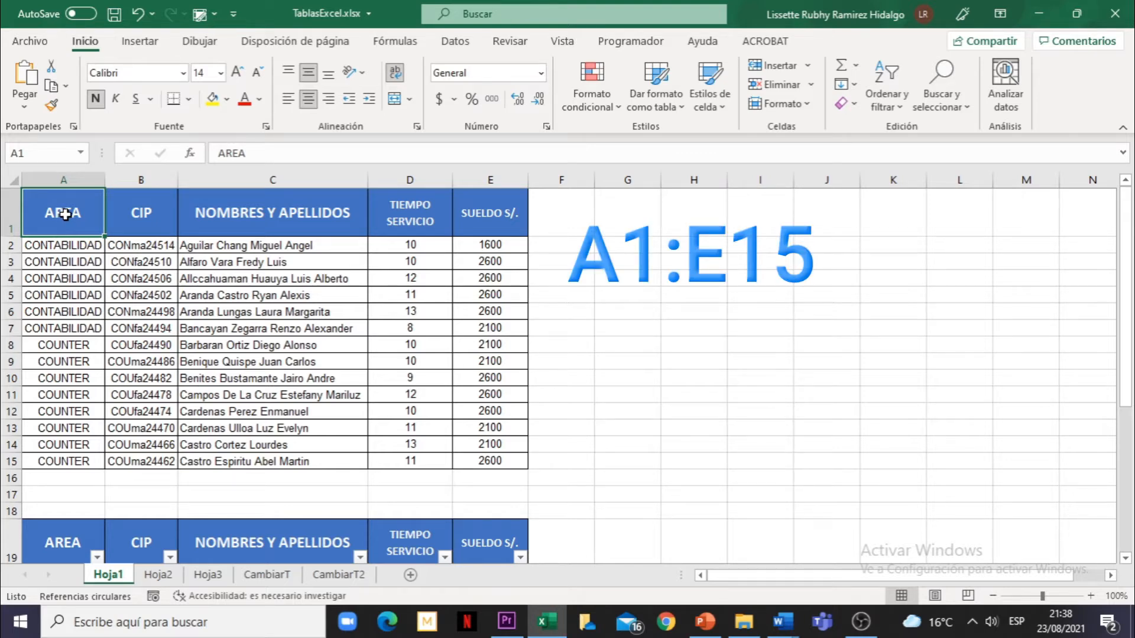
drag(66, 215, 480, 459)
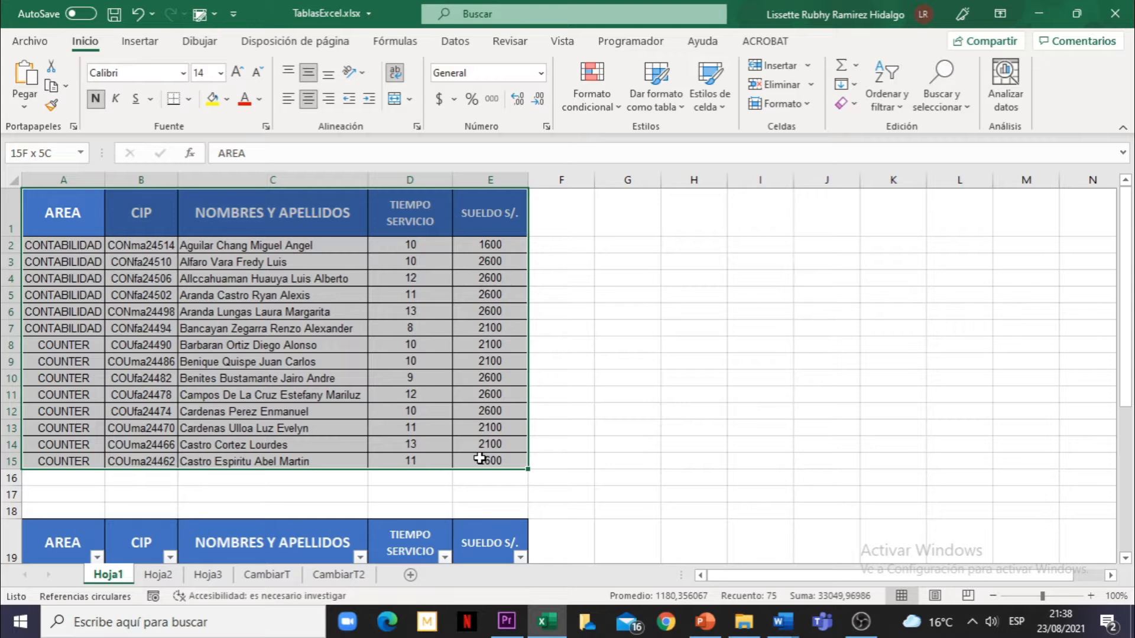
drag(480, 458, 480, 460)
Examine the formatted table that starts in row 19, enlarging the sheet zoom to 110%
click(372, 499)
scroll(373, 501, down, 2)
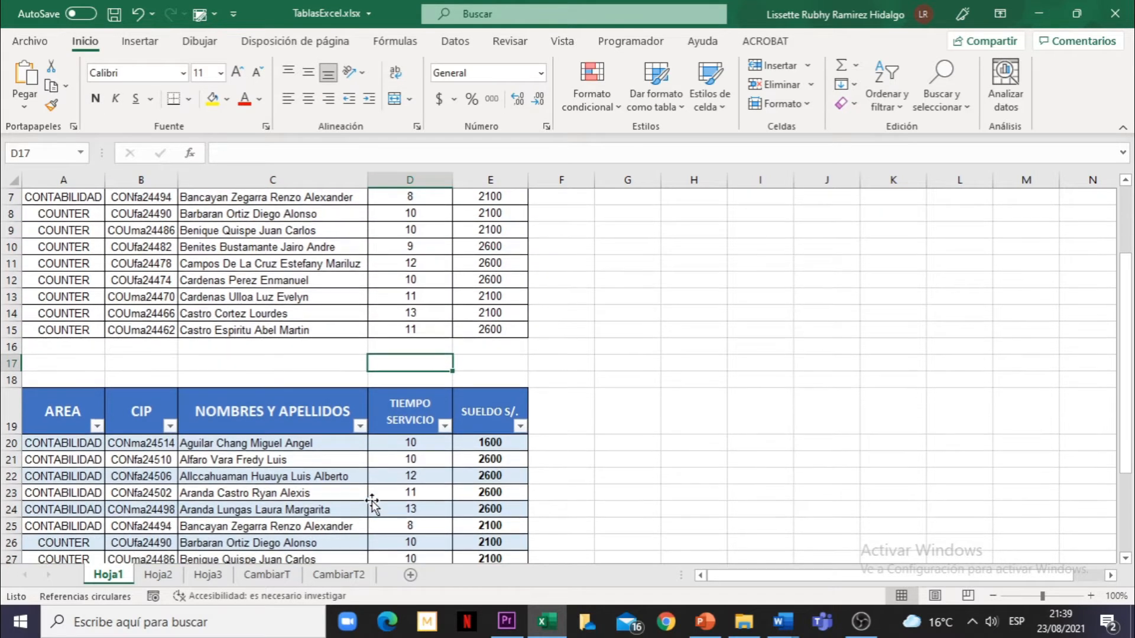
click(266, 495)
scroll(268, 497, down, 2)
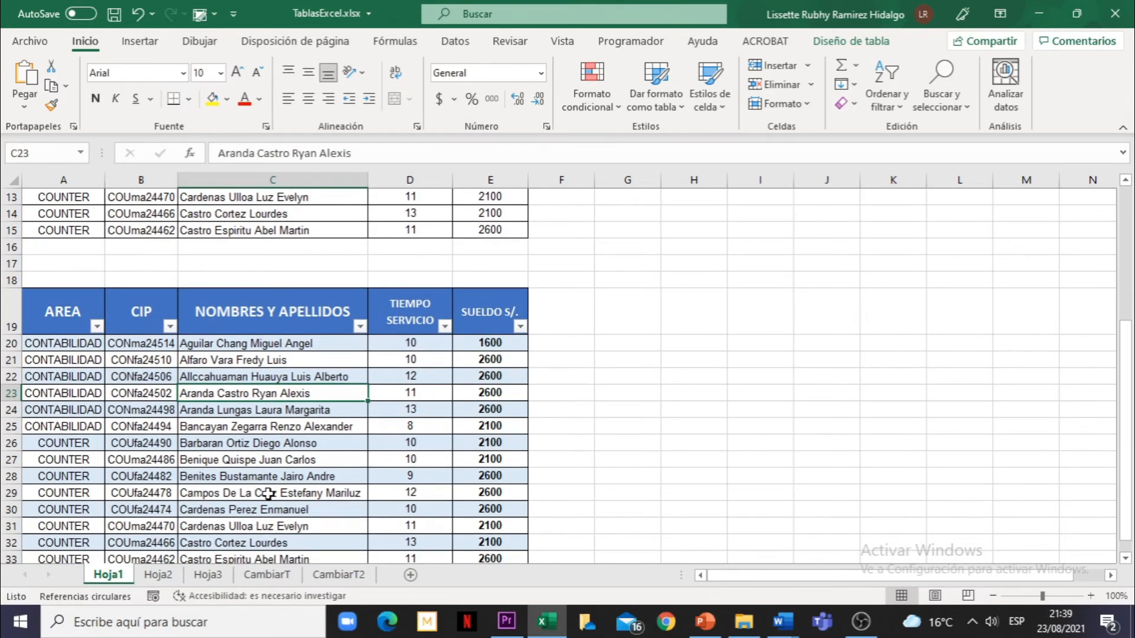
scroll(280, 462, down, 1)
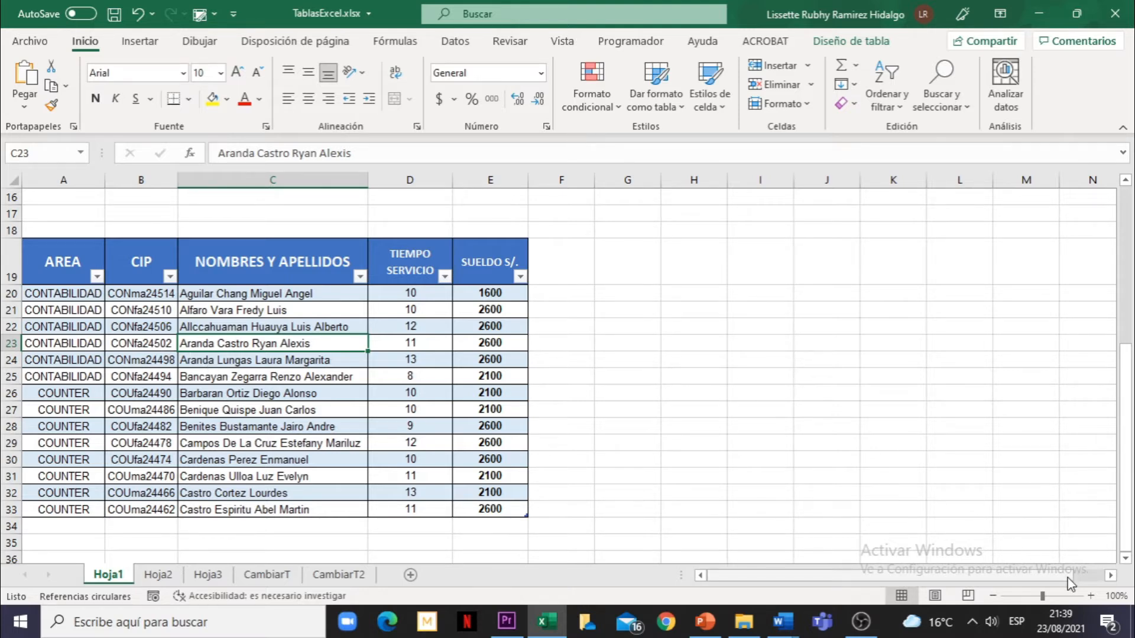
click(1092, 596)
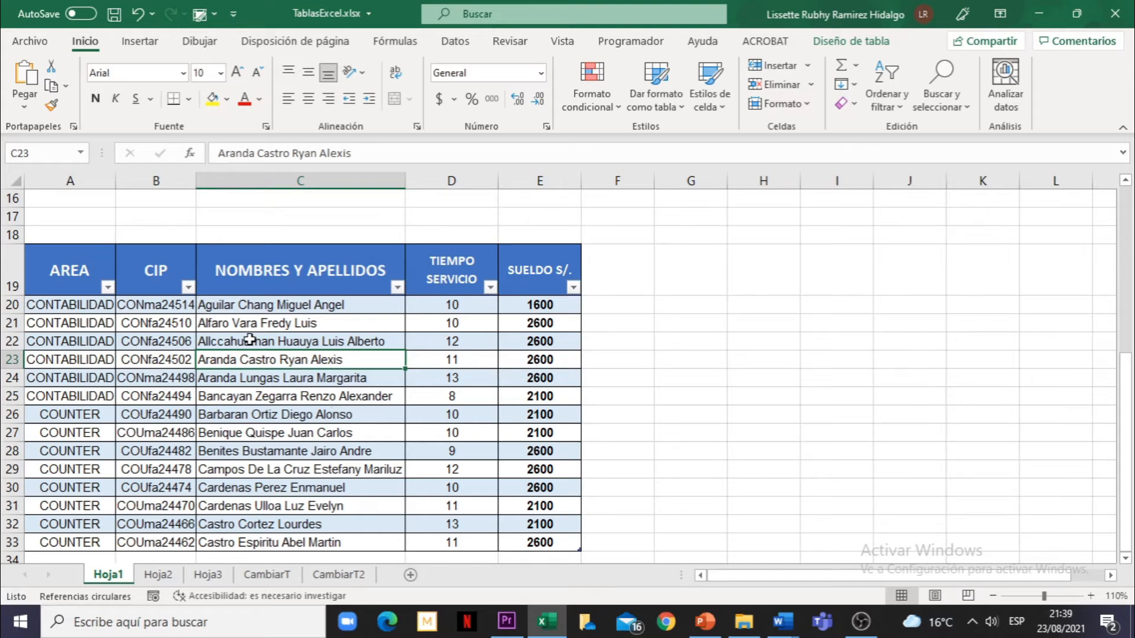
View the sort and filter options of the lower table's CIP column, and compare the table with the range above
click(188, 287)
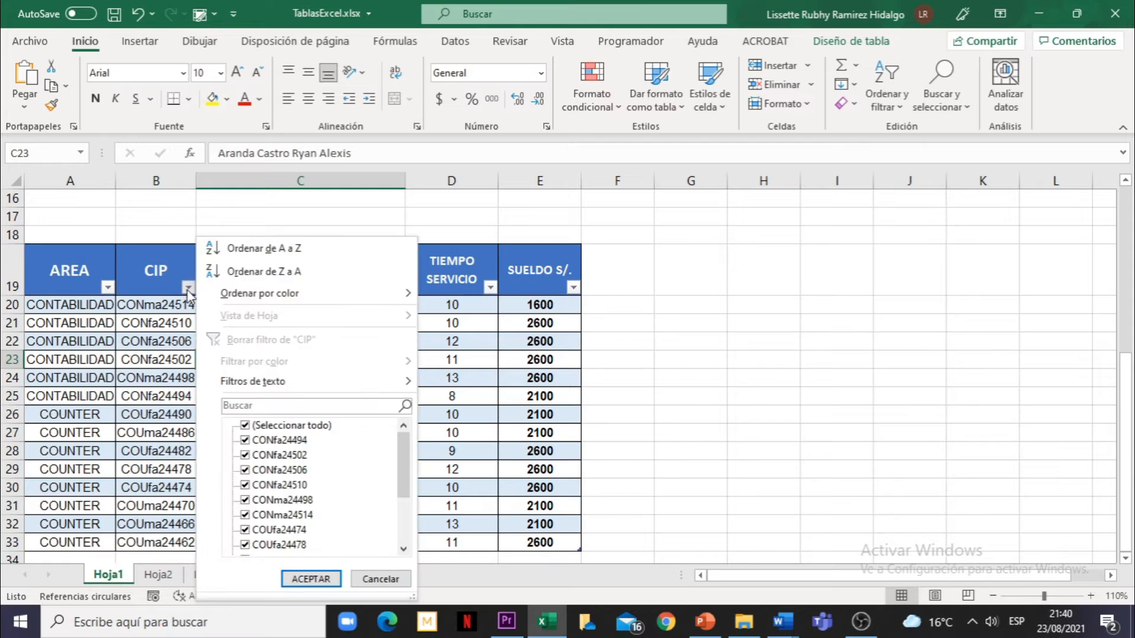
click(512, 409)
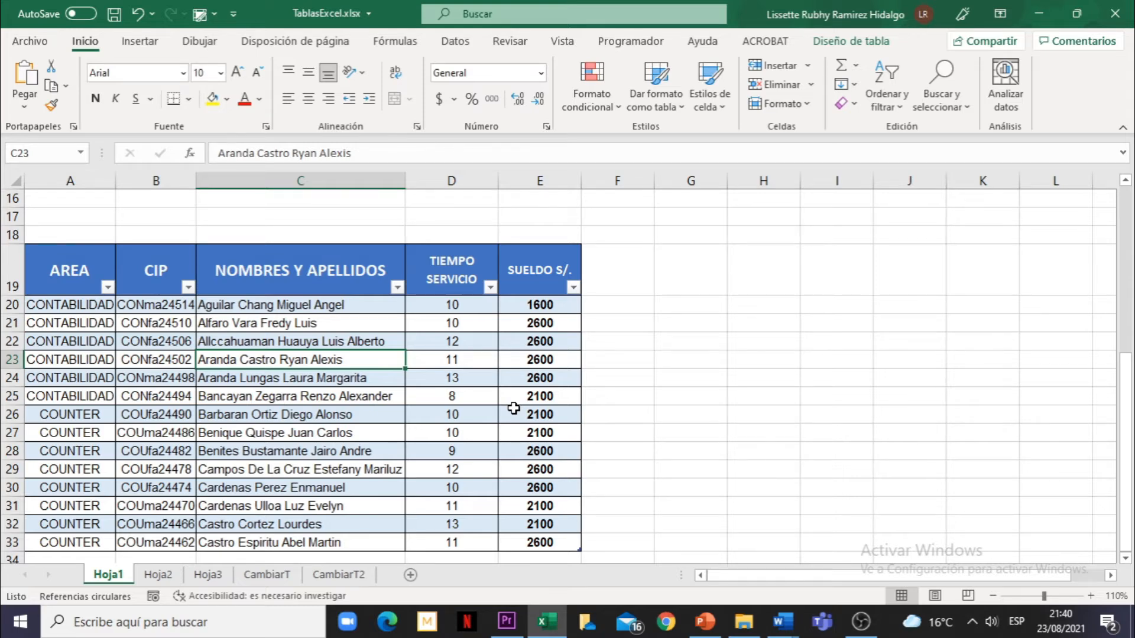
scroll(514, 408, up, 2)
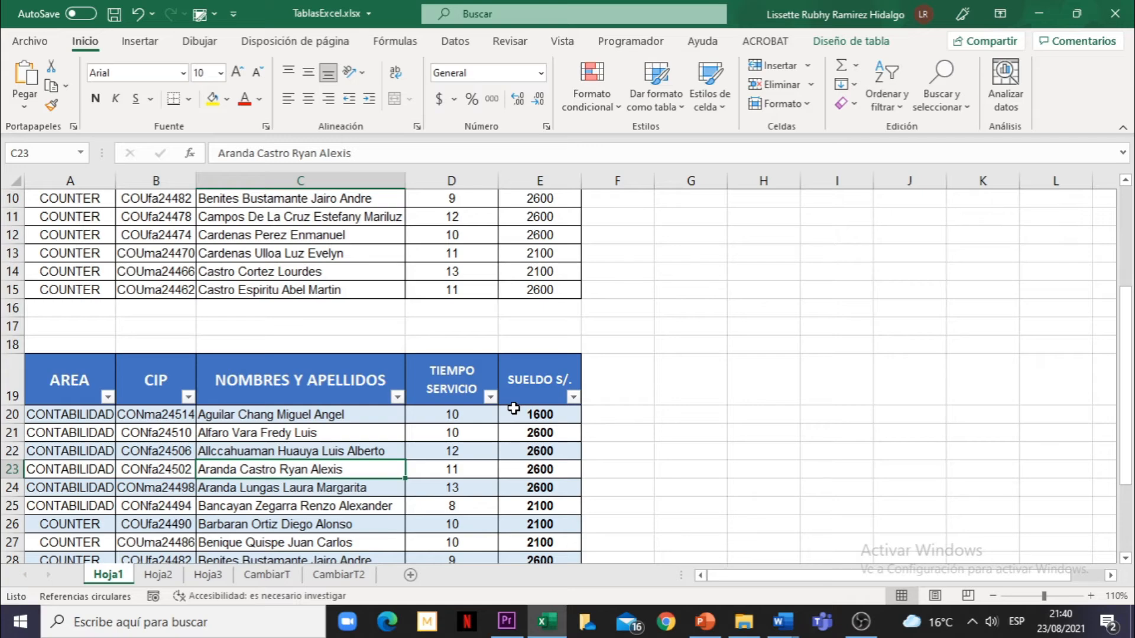
scroll(514, 408, down, 1)
scroll(514, 409, down, 1)
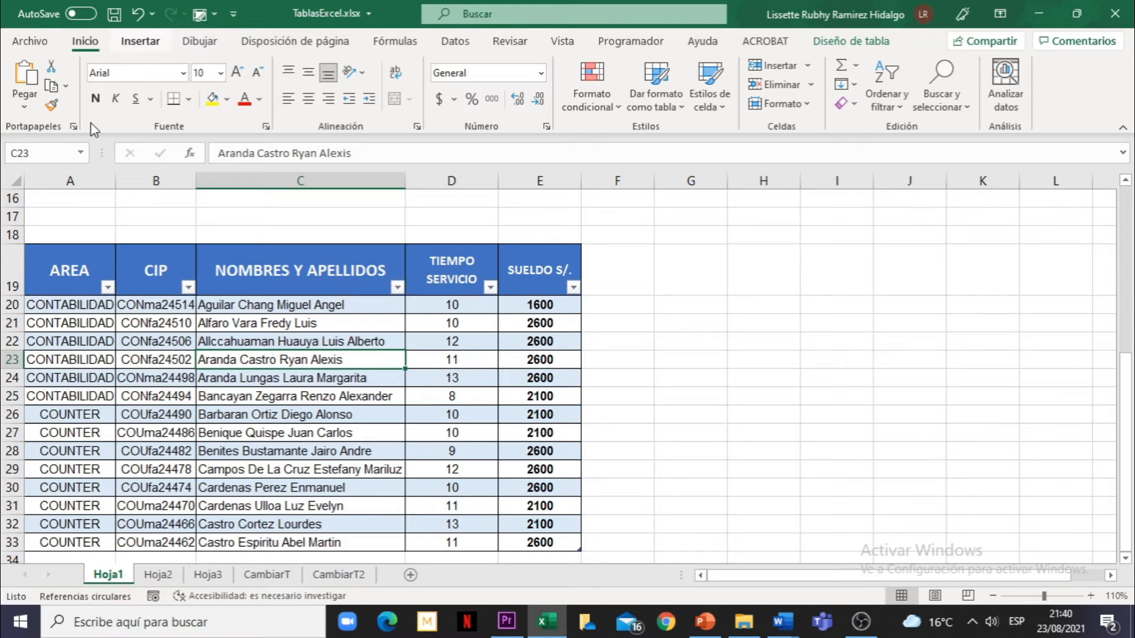
Look at the commands for inserting tables and highlight the banded rows 20, 21 and 22 one by one
click(140, 41)
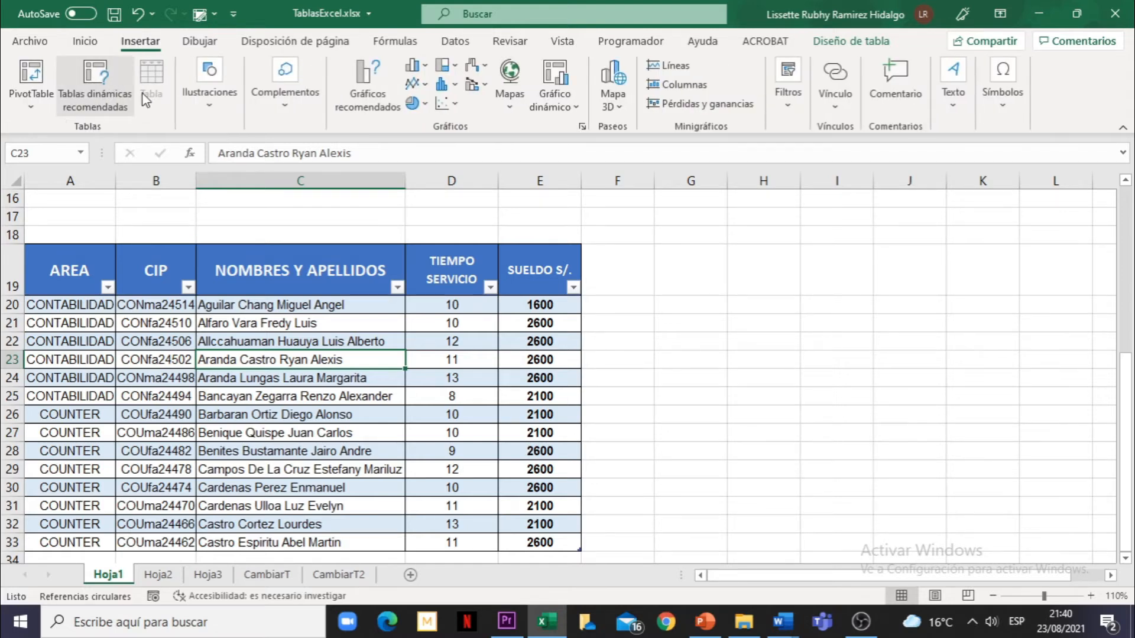
click(272, 375)
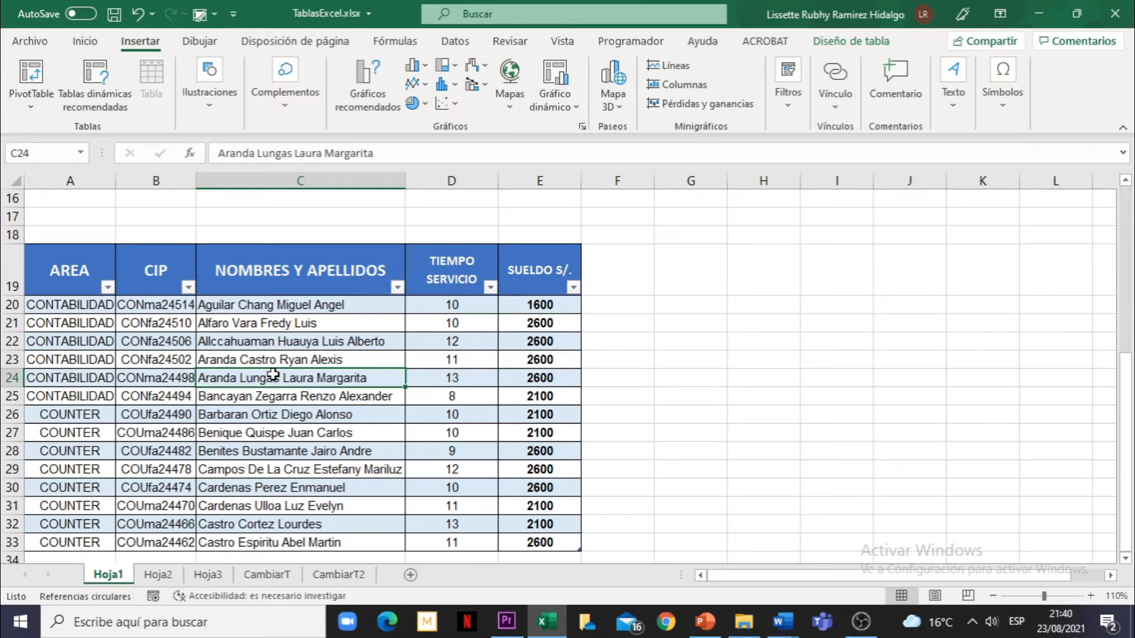
click(5, 305)
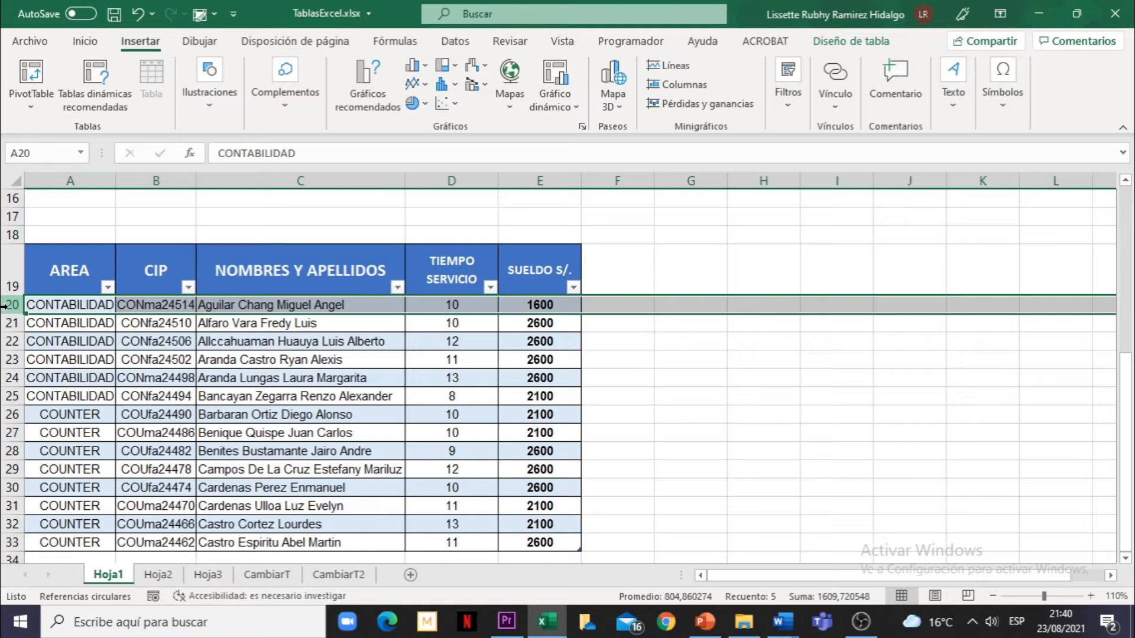
click(11, 323)
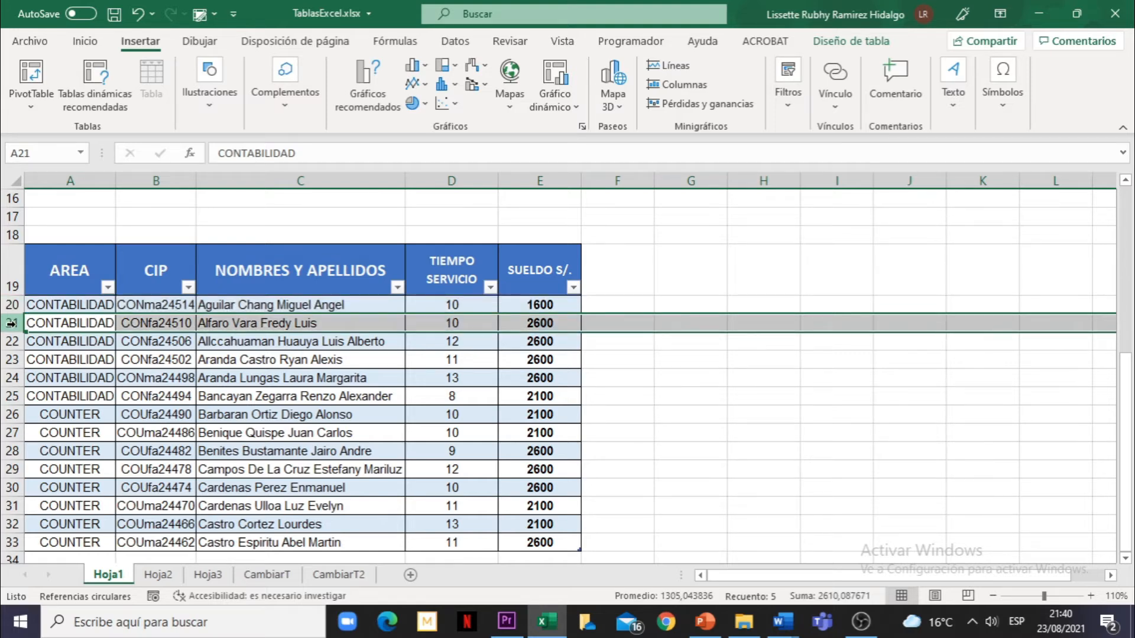
click(10, 342)
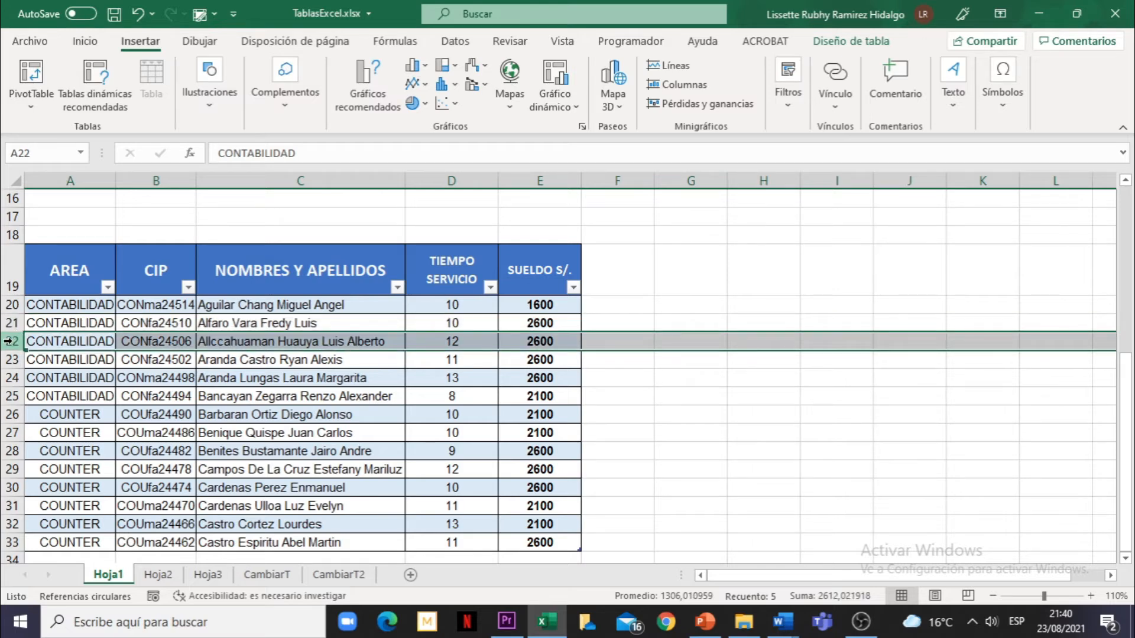
Go through the lower table's header cells in row 19 one by one, from AREA to SUELDO S/
click(50, 286)
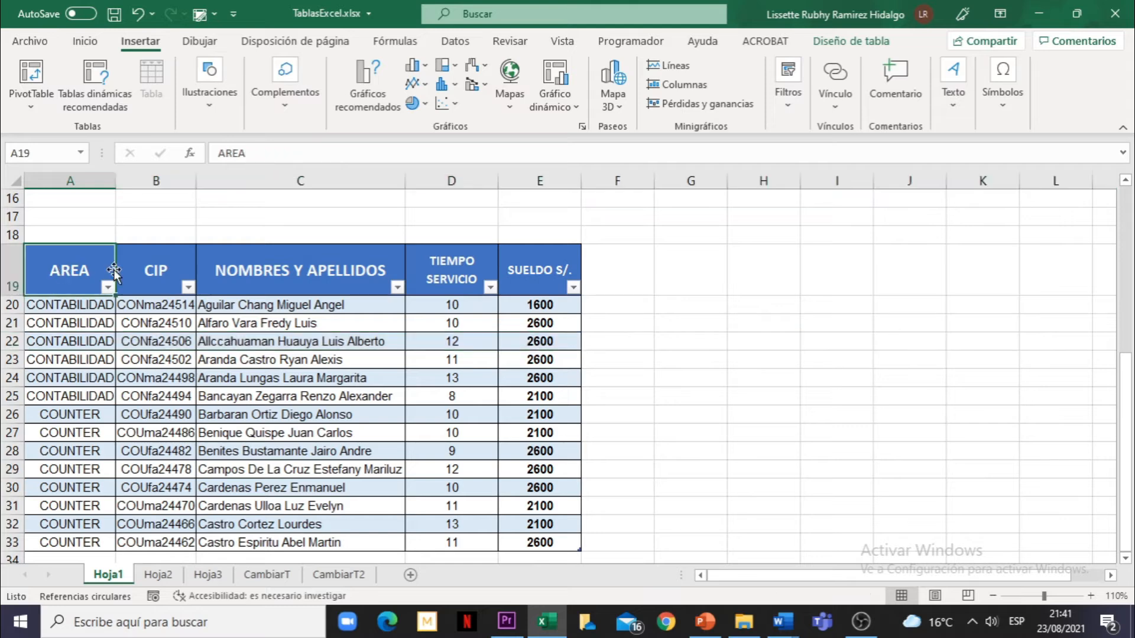
click(166, 272)
click(270, 277)
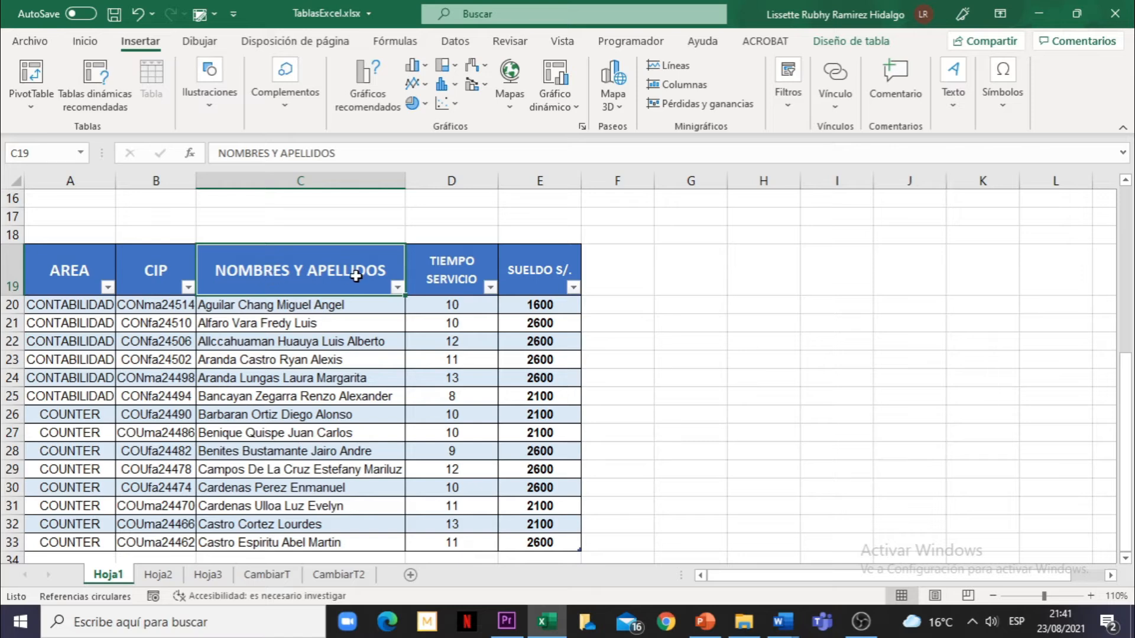
click(432, 272)
click(548, 273)
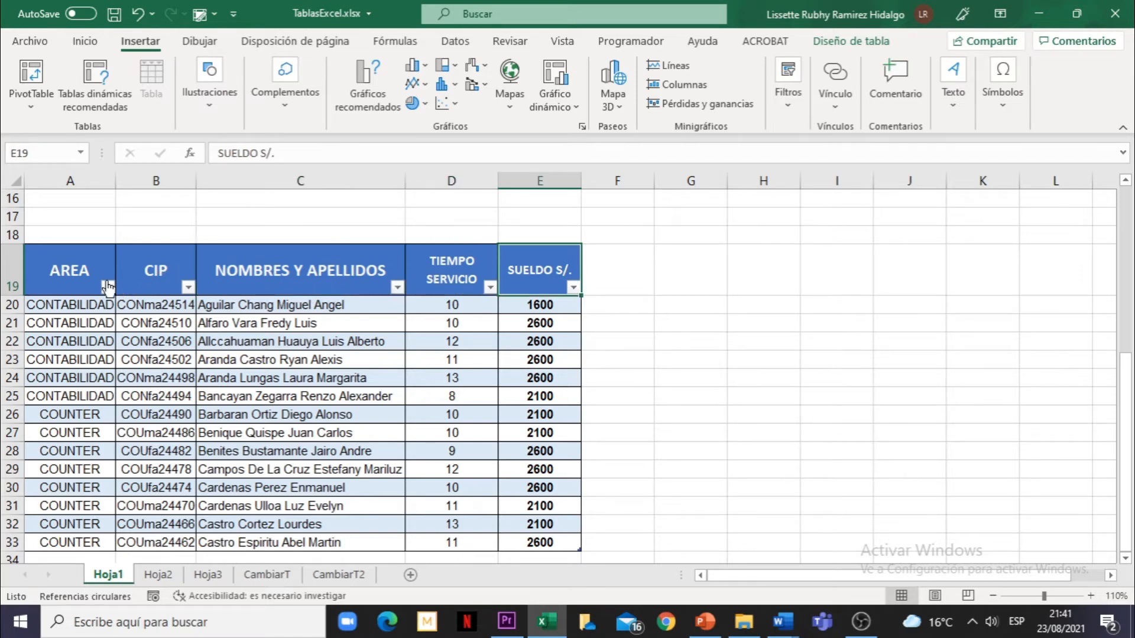
click(37, 270)
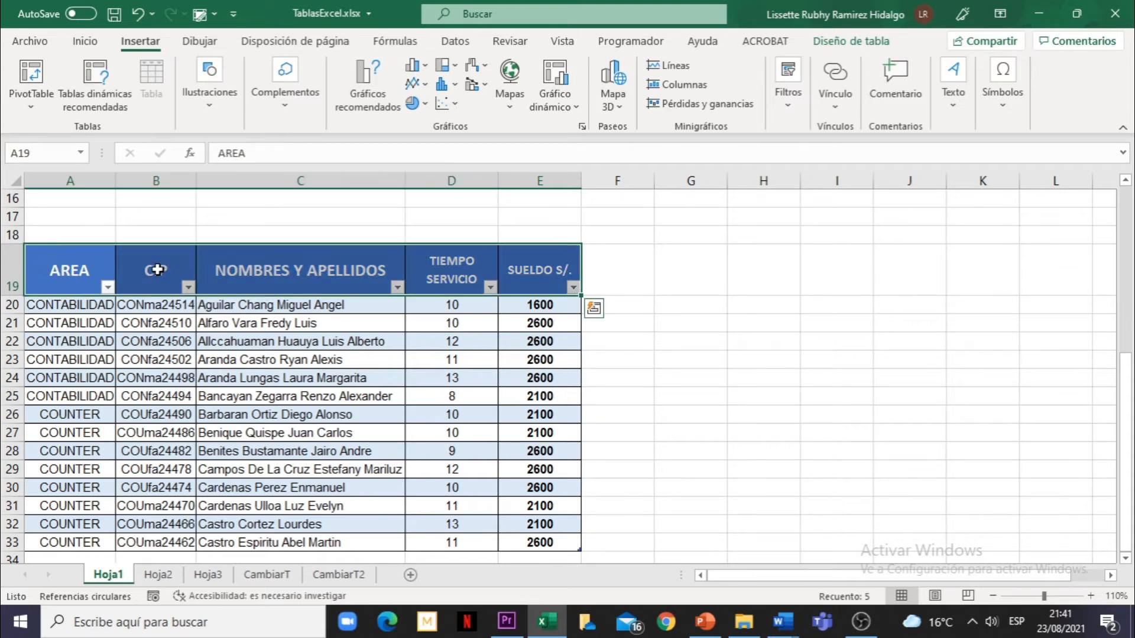
click(157, 270)
click(289, 279)
click(454, 284)
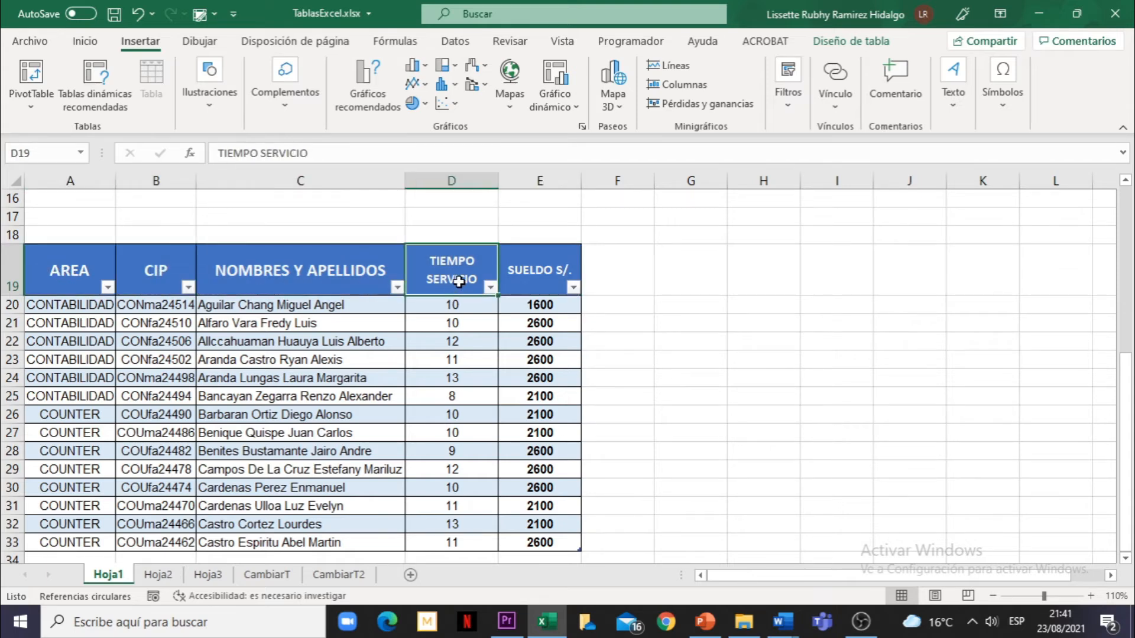
click(541, 278)
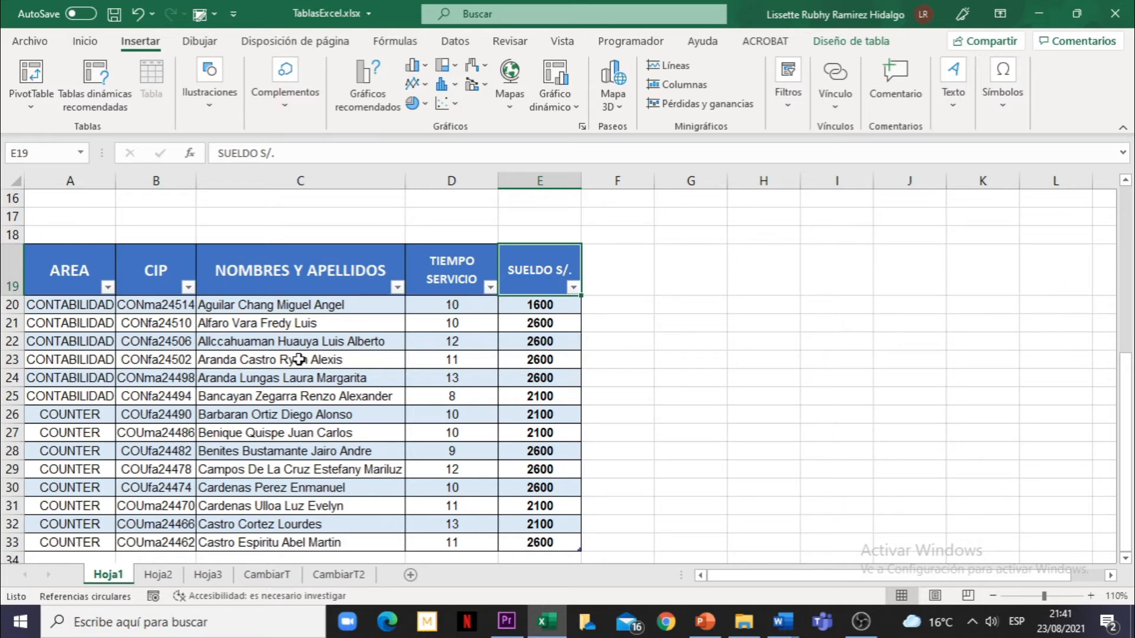
Check several data cells inside the lower table and display the table's design options
click(94, 328)
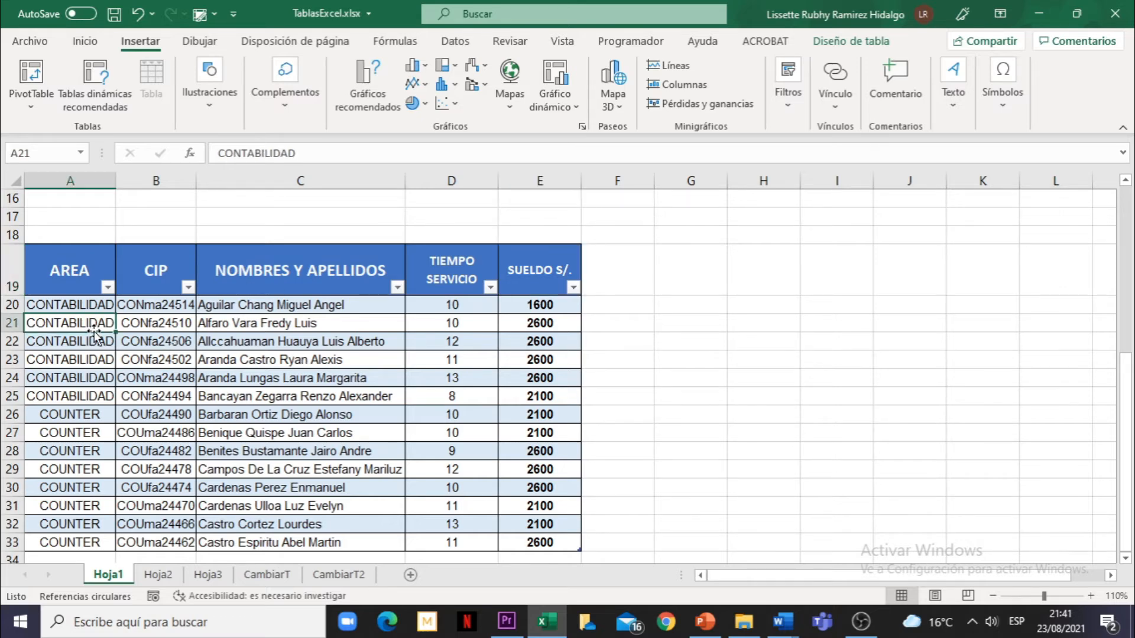
click(178, 358)
click(289, 378)
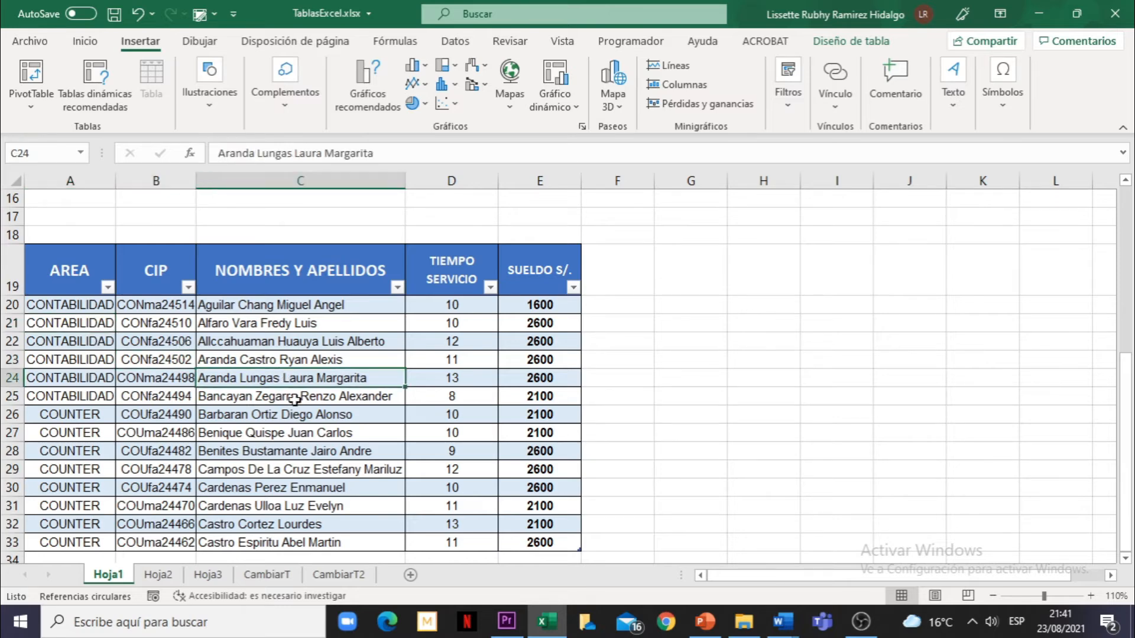
click(303, 430)
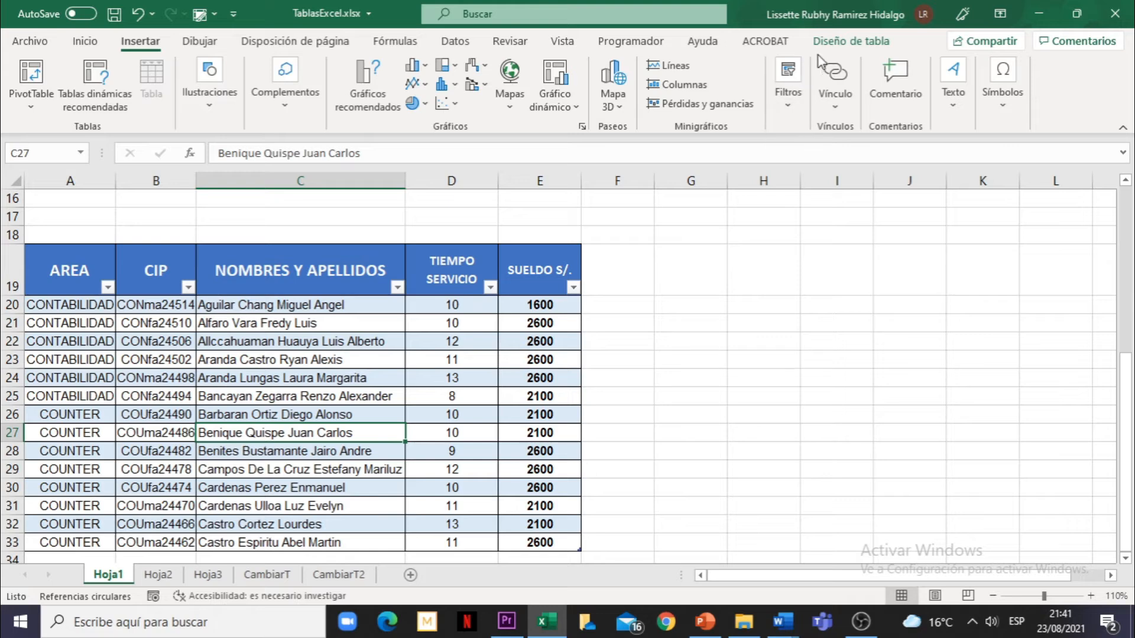
click(873, 47)
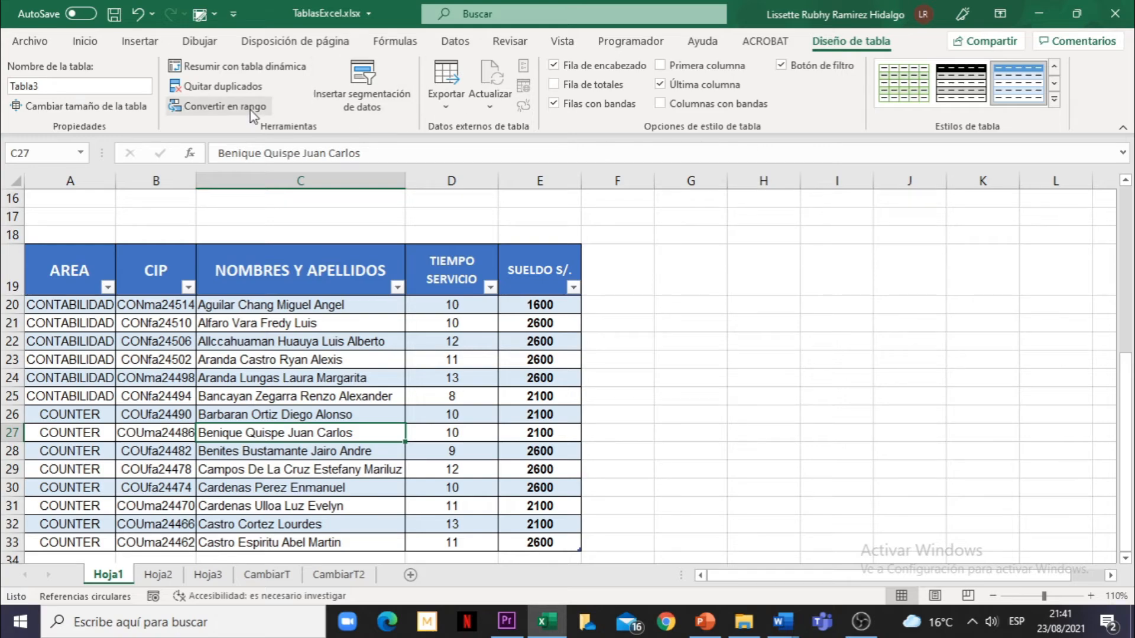
Select name cells in the upper range and in the lower table to compare them, and display the table's design options
click(280, 378)
scroll(279, 374, up, 5)
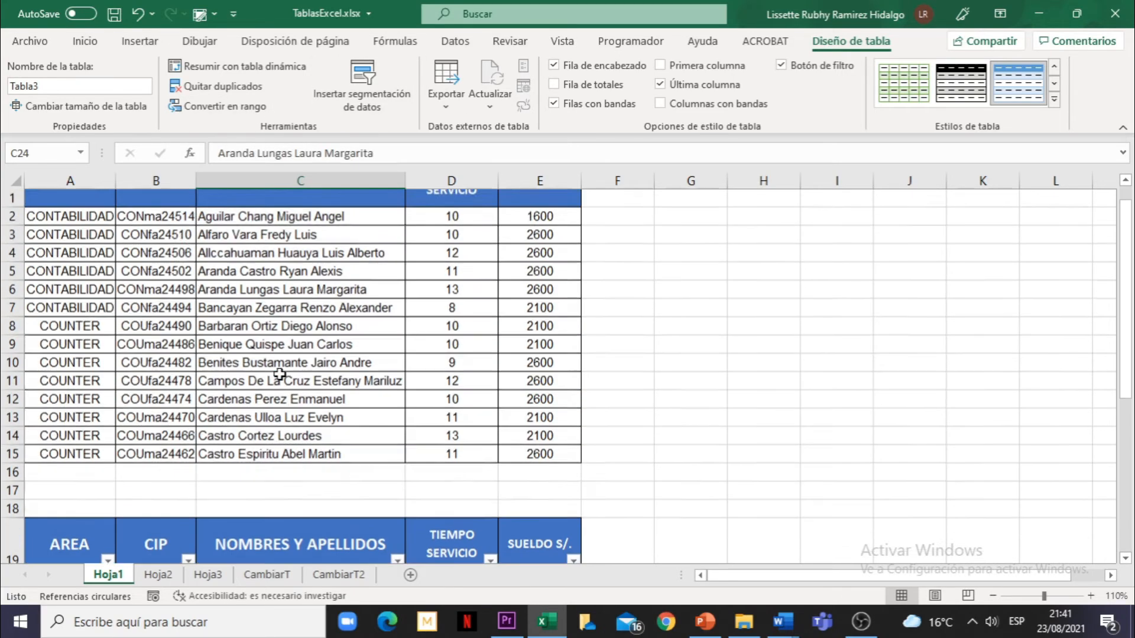
scroll(280, 374, up, 1)
click(264, 308)
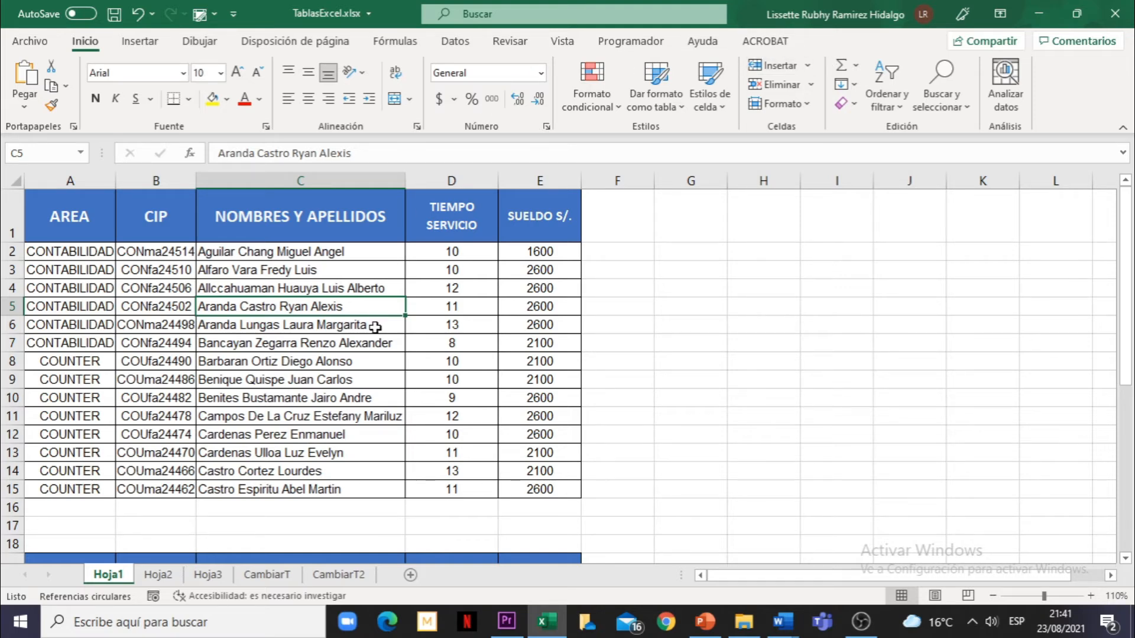
click(265, 368)
scroll(266, 371, down, 5)
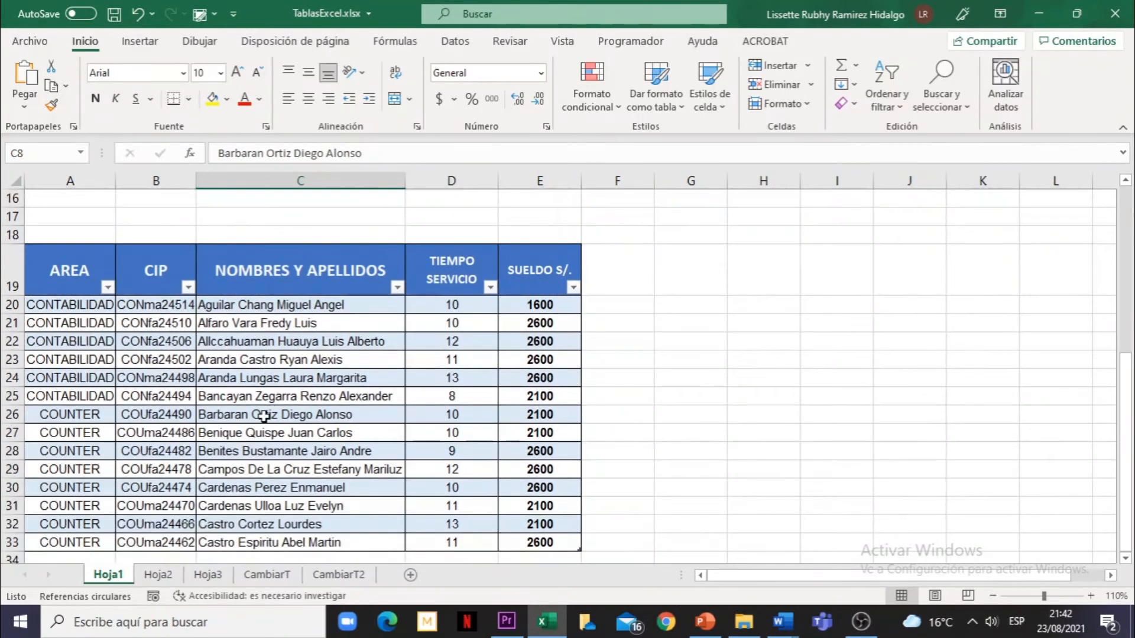
click(261, 415)
click(851, 41)
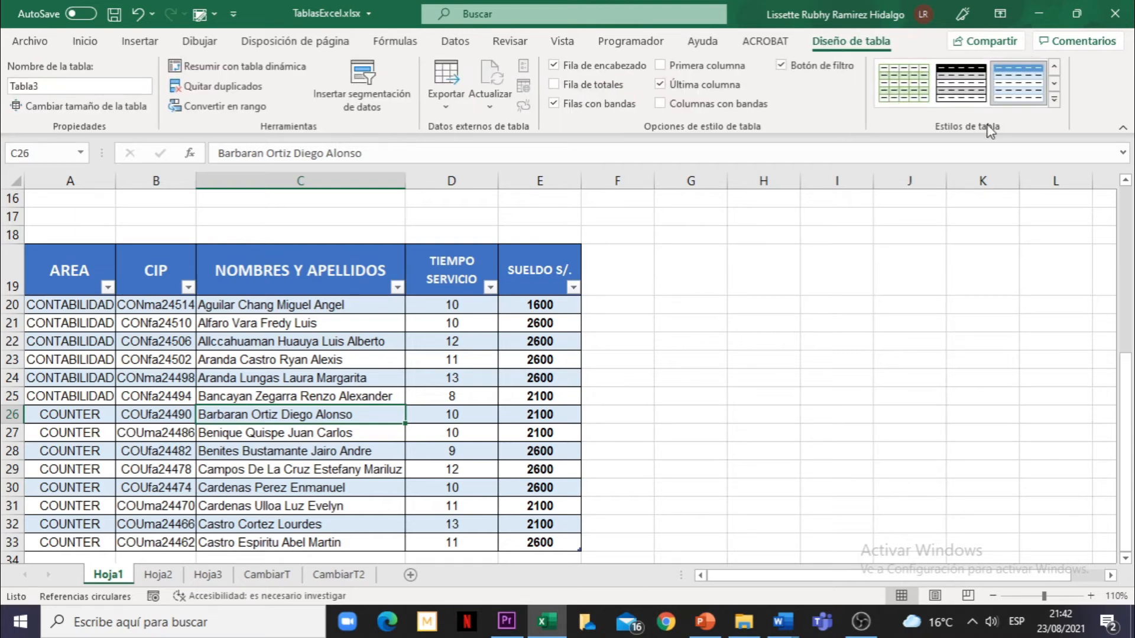
Go through the lower table's AREA, CIP and NOMBRES Y APELLIDOS headers and view the sort and filter options of NOMBRES Y APELLIDOS
click(48, 278)
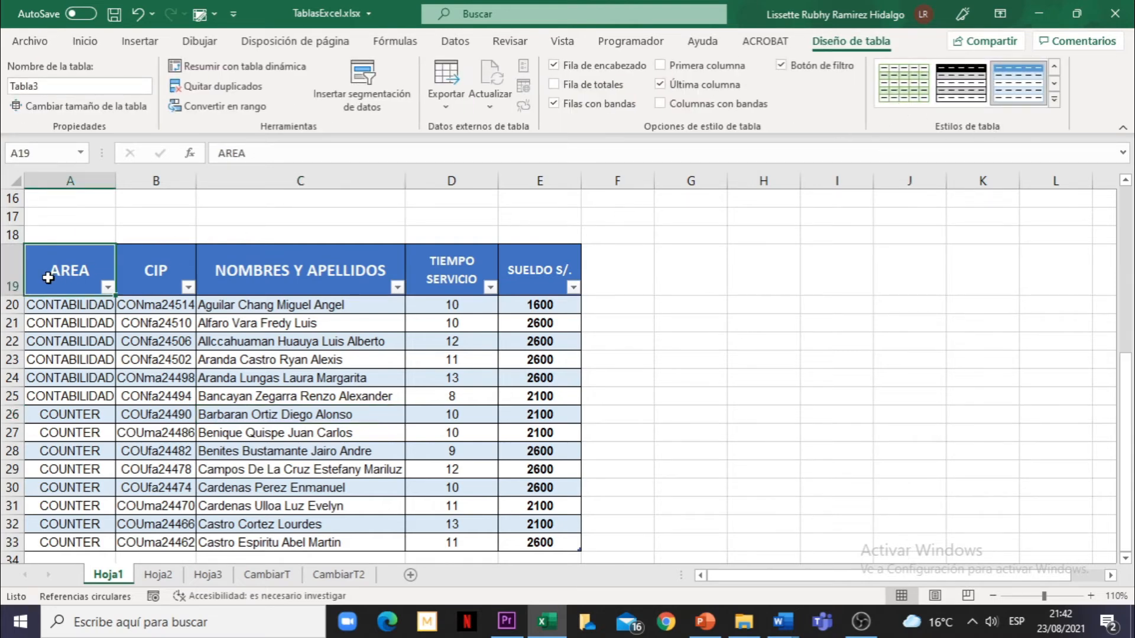
click(160, 266)
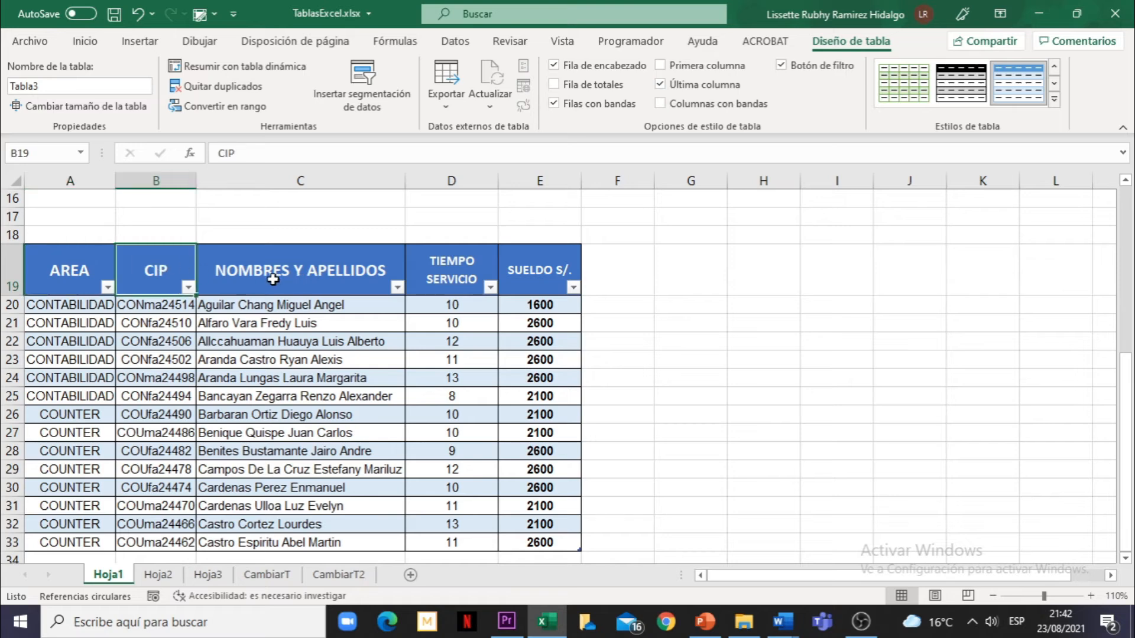
click(307, 281)
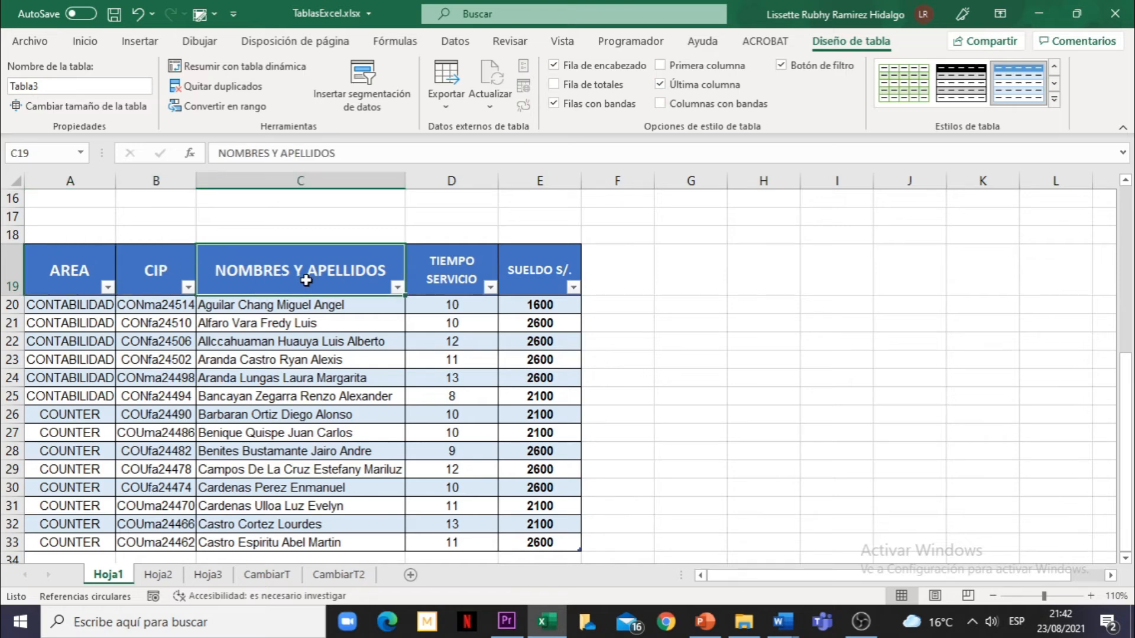
click(398, 289)
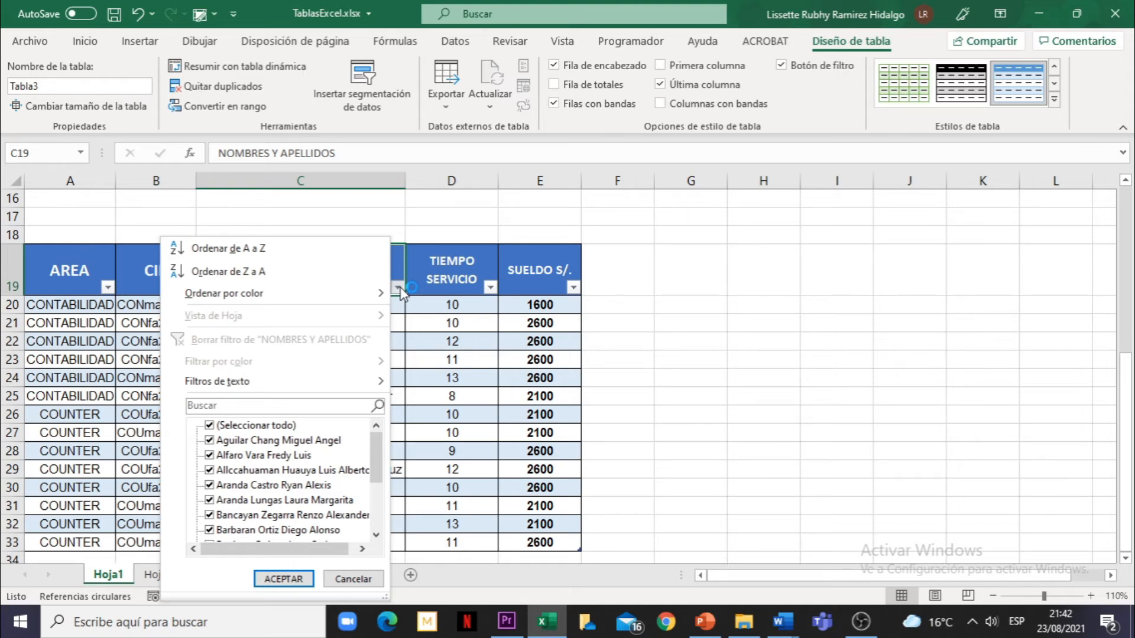
click(450, 414)
click(449, 412)
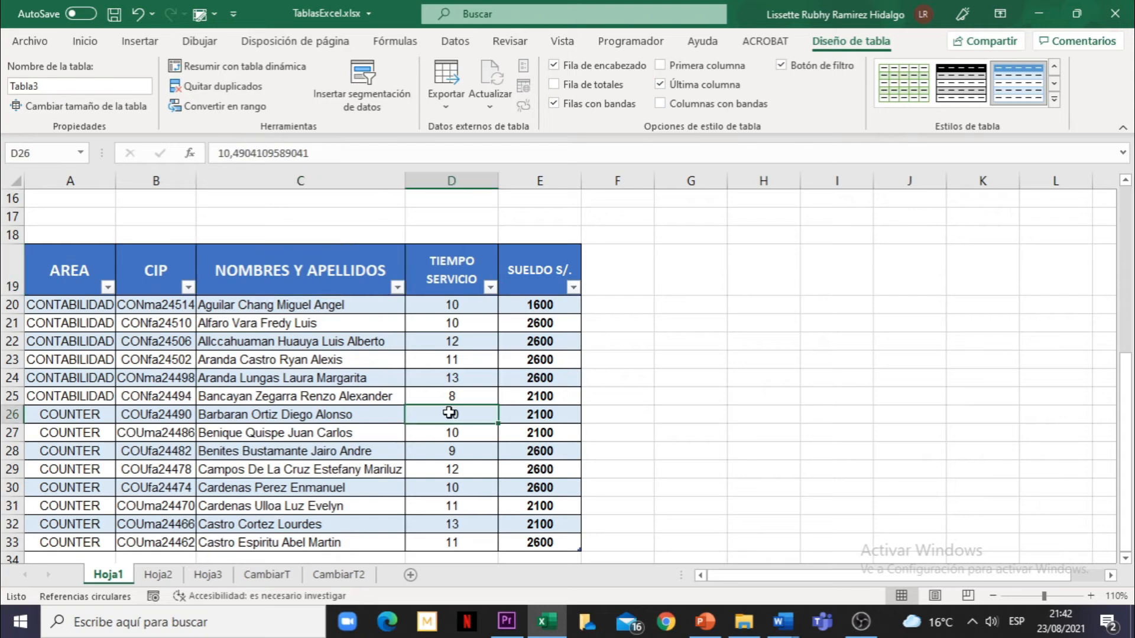
Check the upper range's NOMBRES Y APELLIDOS, CIP and AREA headers in row 1 and data cell C7 for comparison with the table
scroll(335, 197, up, 6)
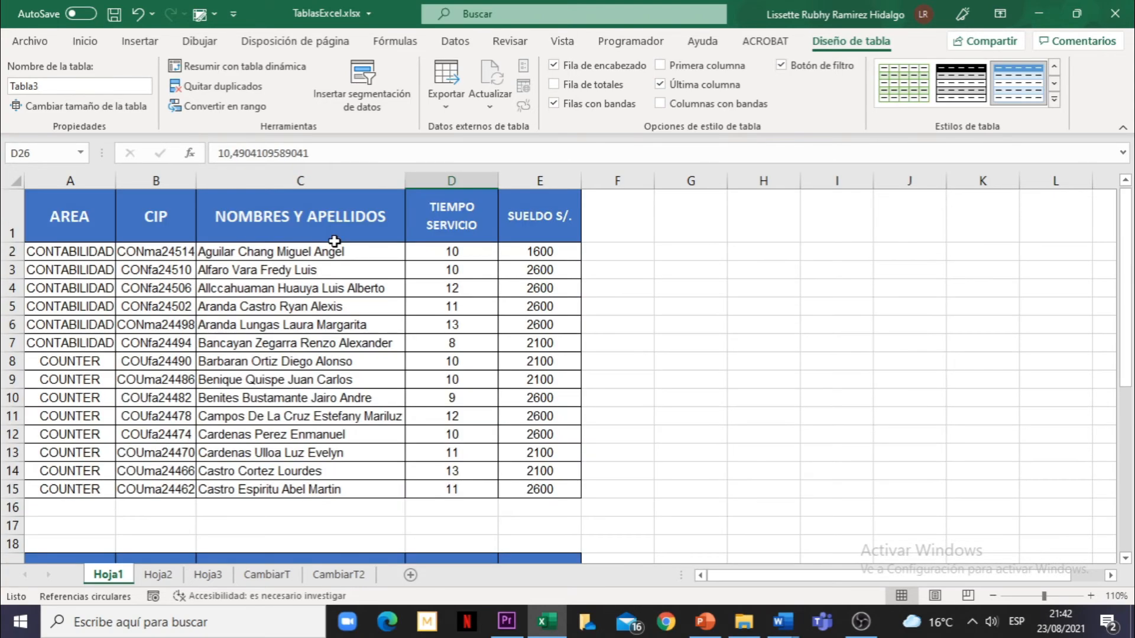
click(244, 224)
click(160, 223)
click(62, 224)
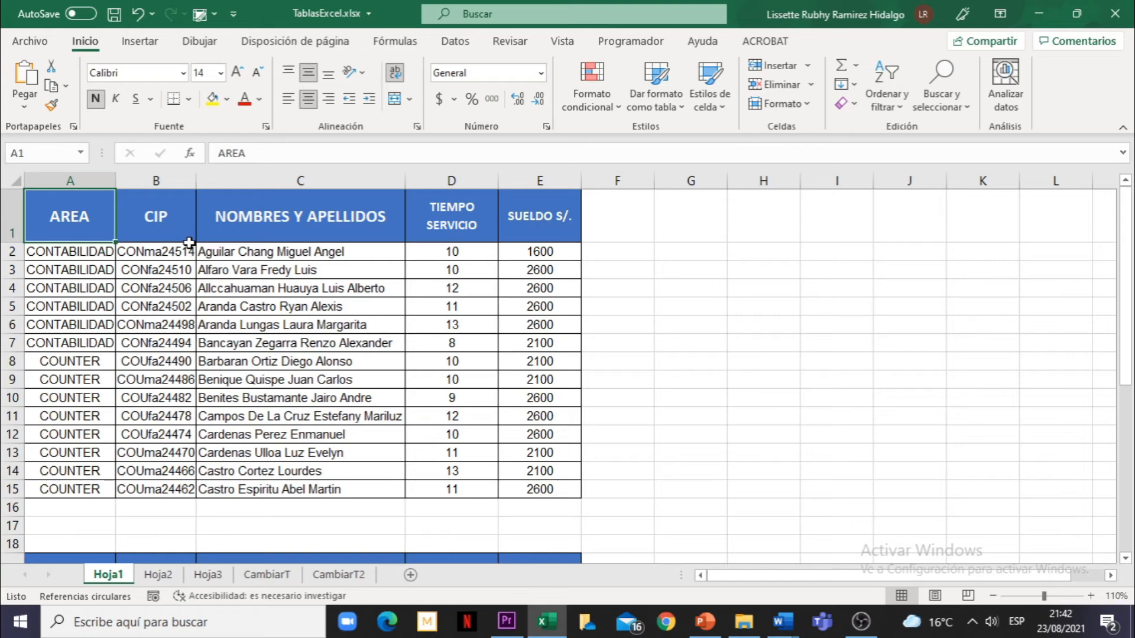
click(210, 340)
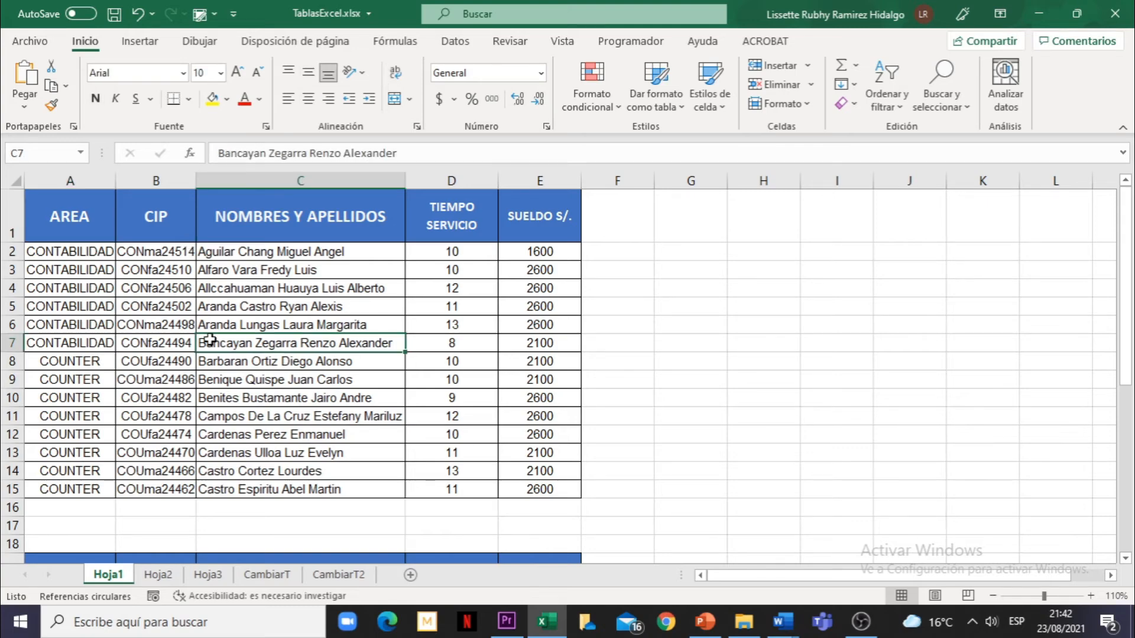
With cell C22 of the lower table selected, examine the column headings while header row 19 is out of view
scroll(210, 340, down, 5)
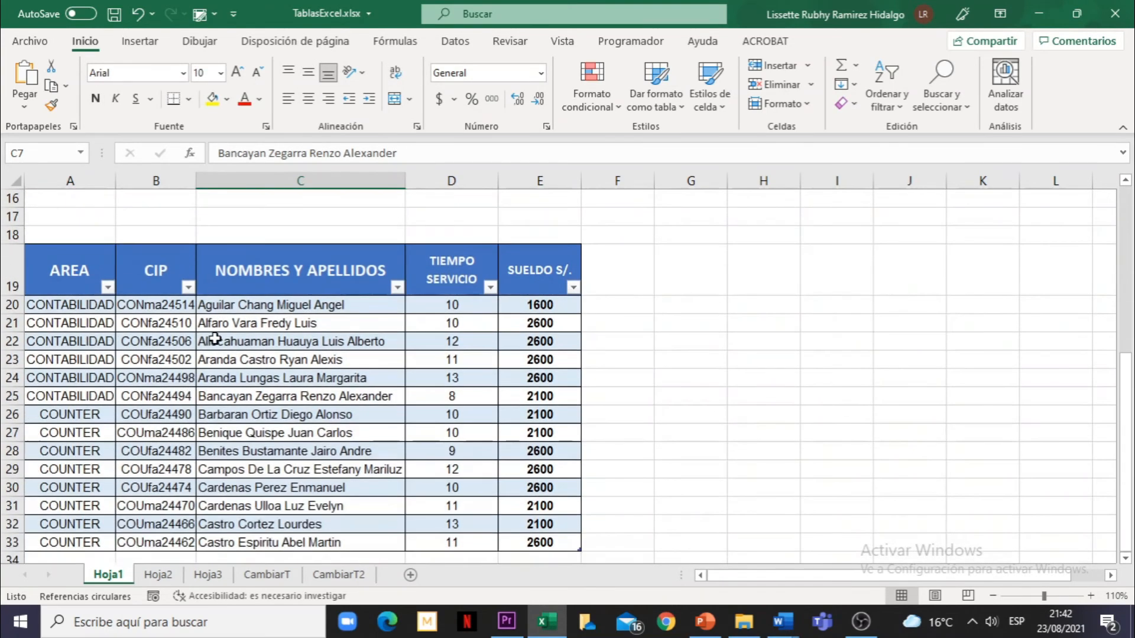
click(258, 345)
scroll(258, 346, down, 1)
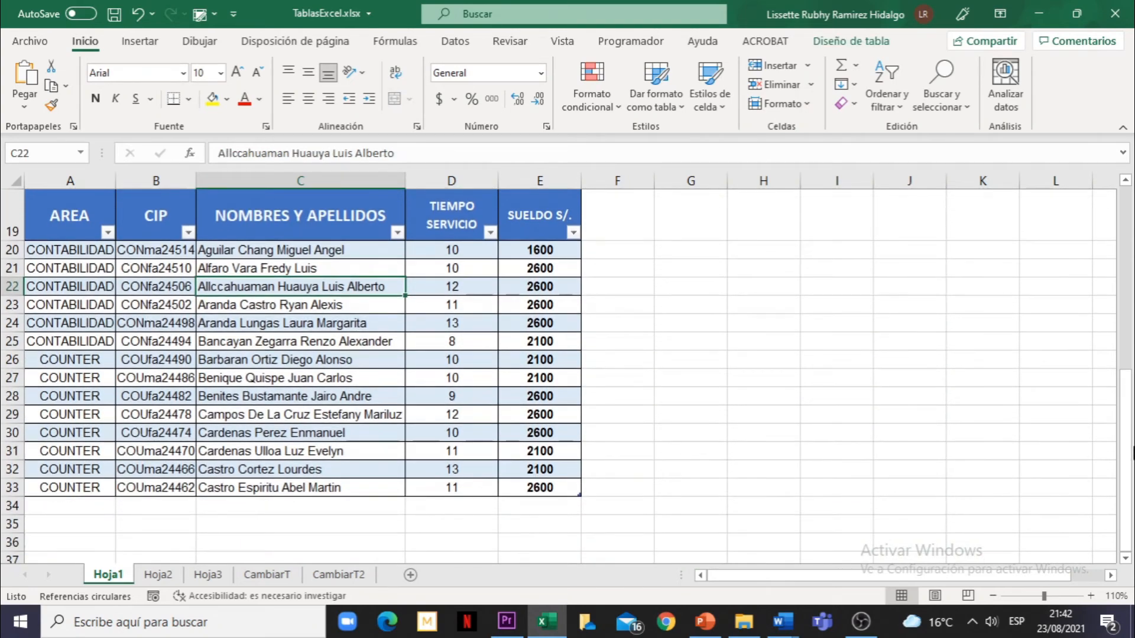
click(1126, 559)
click(1125, 558)
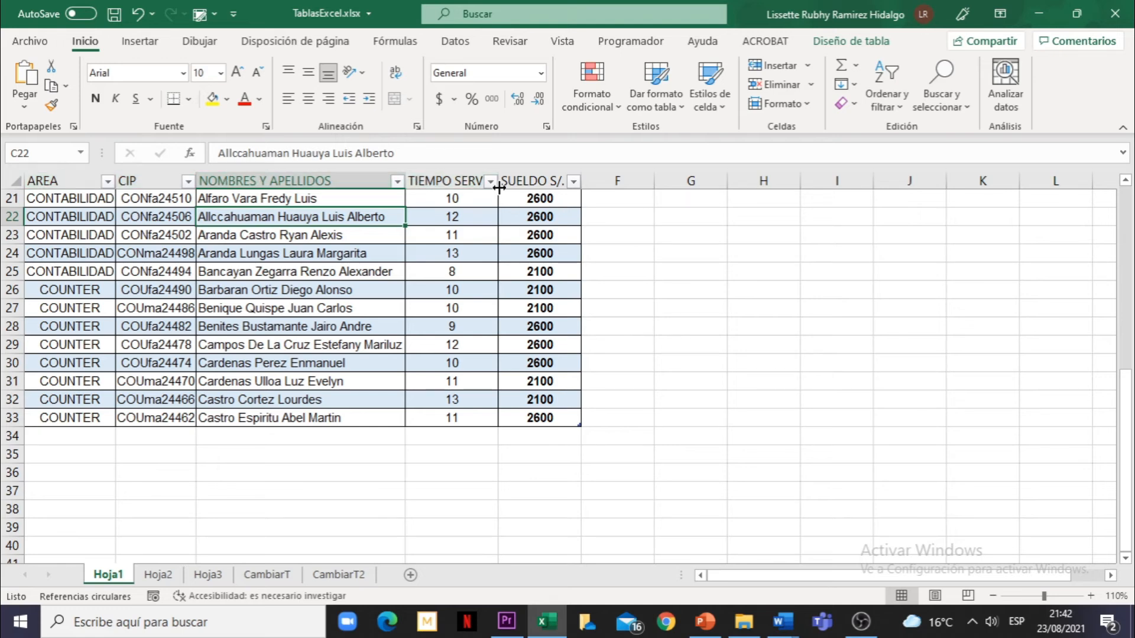
click(450, 306)
scroll(464, 333, up, 2)
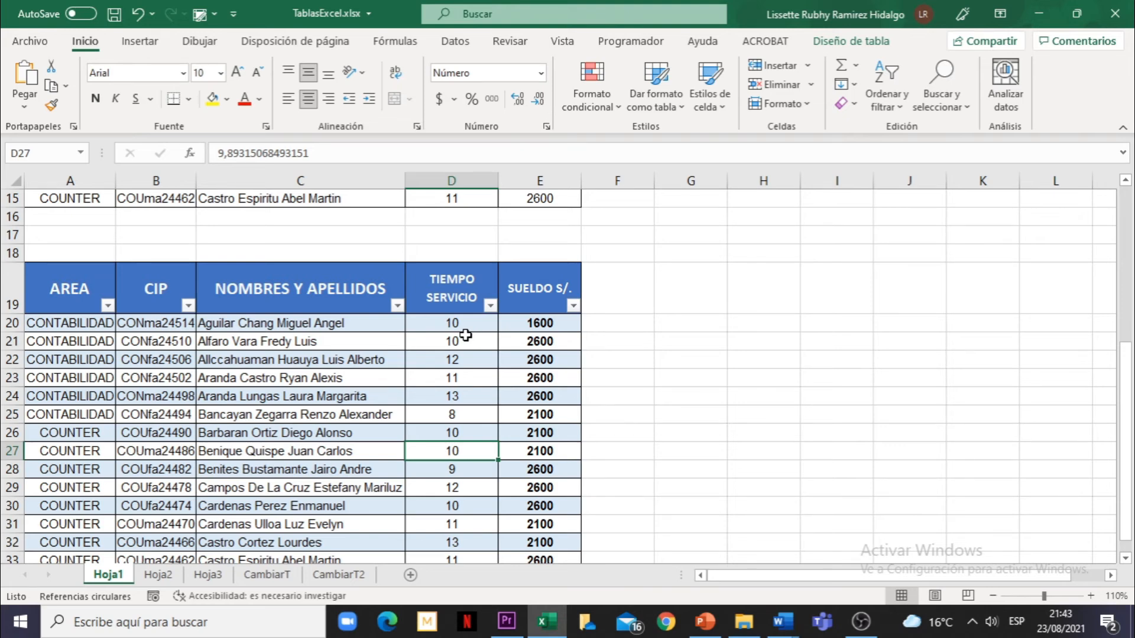
Enlarge the sheet view to 120% and select the lower table's last cell, E33, to examine its corner handle
click(271, 358)
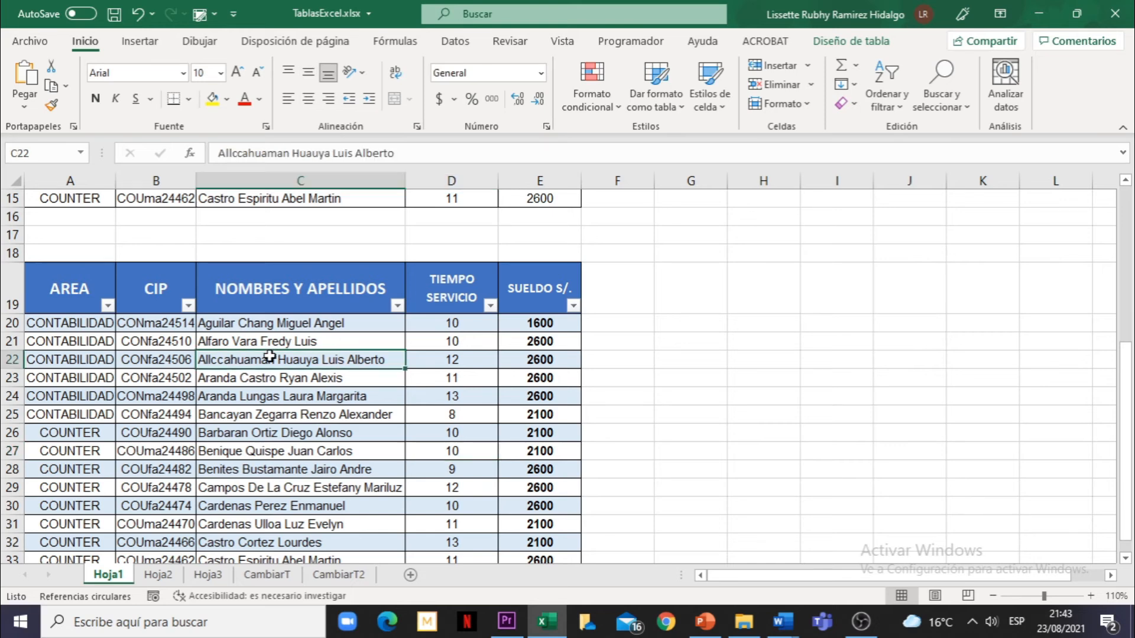
scroll(269, 357, down, 1)
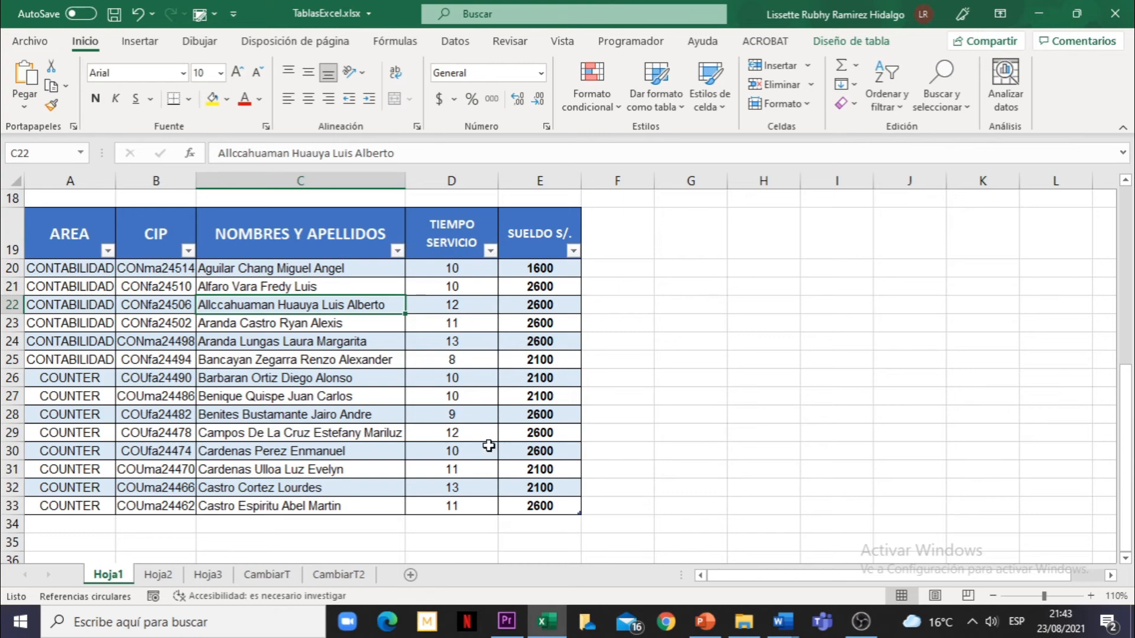
click(1090, 596)
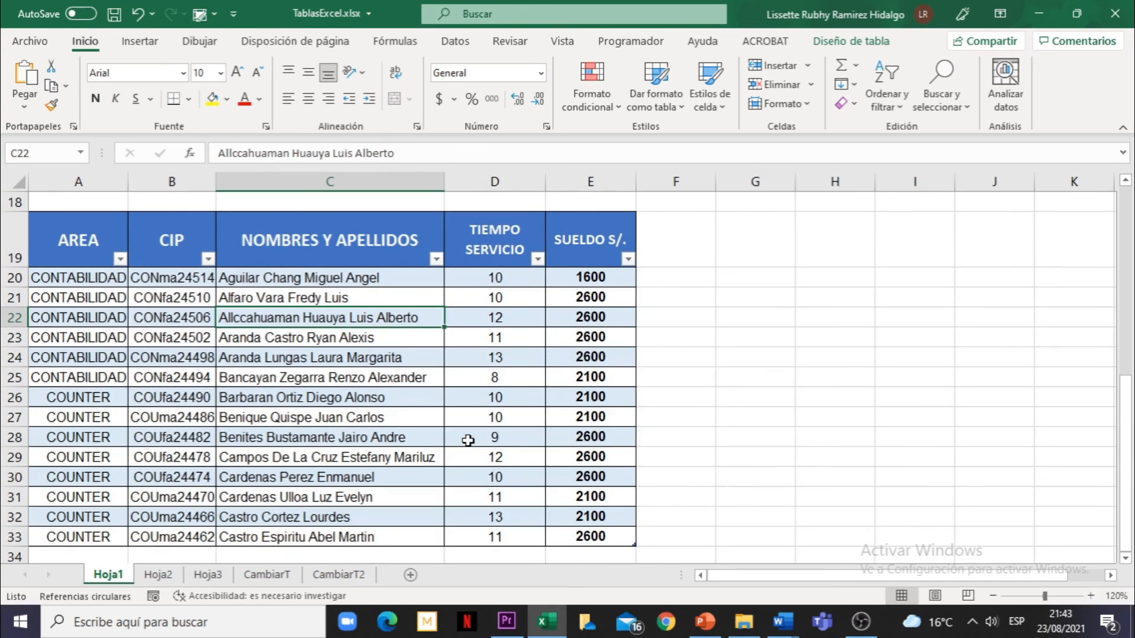
click(631, 551)
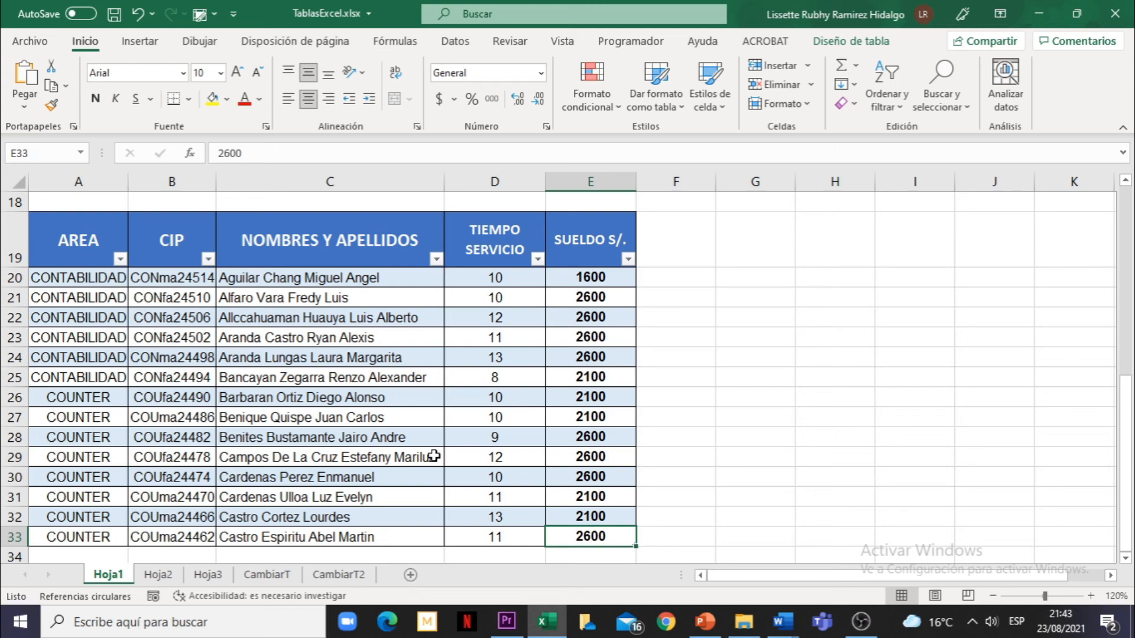
Select cell C28 in the lower table and compare the table once more with the plain range above it
click(327, 437)
scroll(326, 434, up, 3)
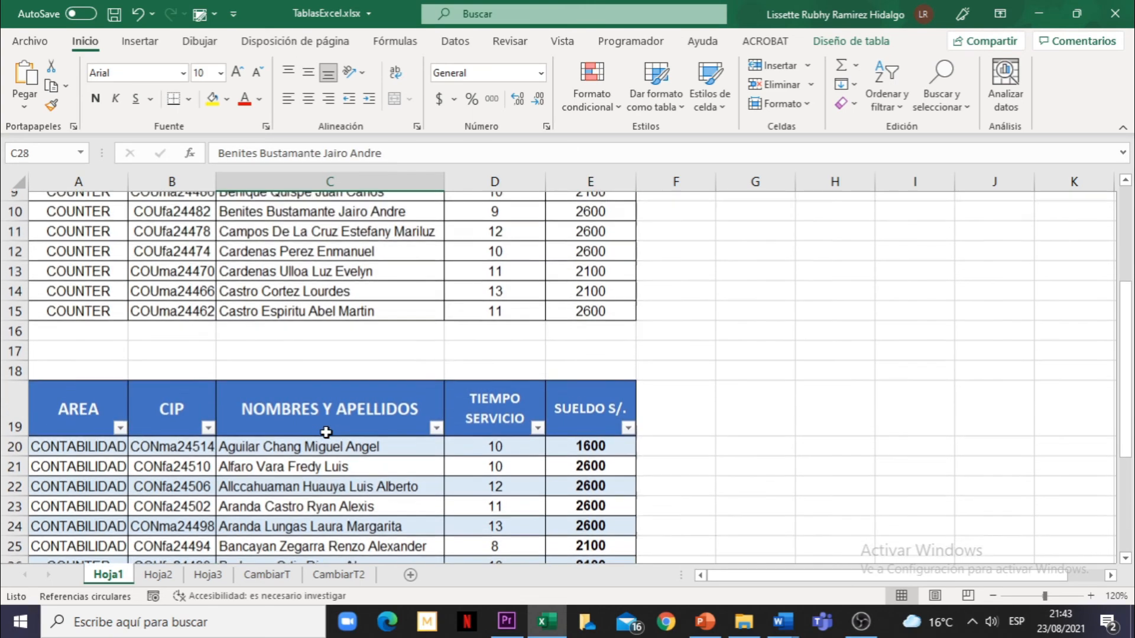
scroll(326, 433, down, 3)
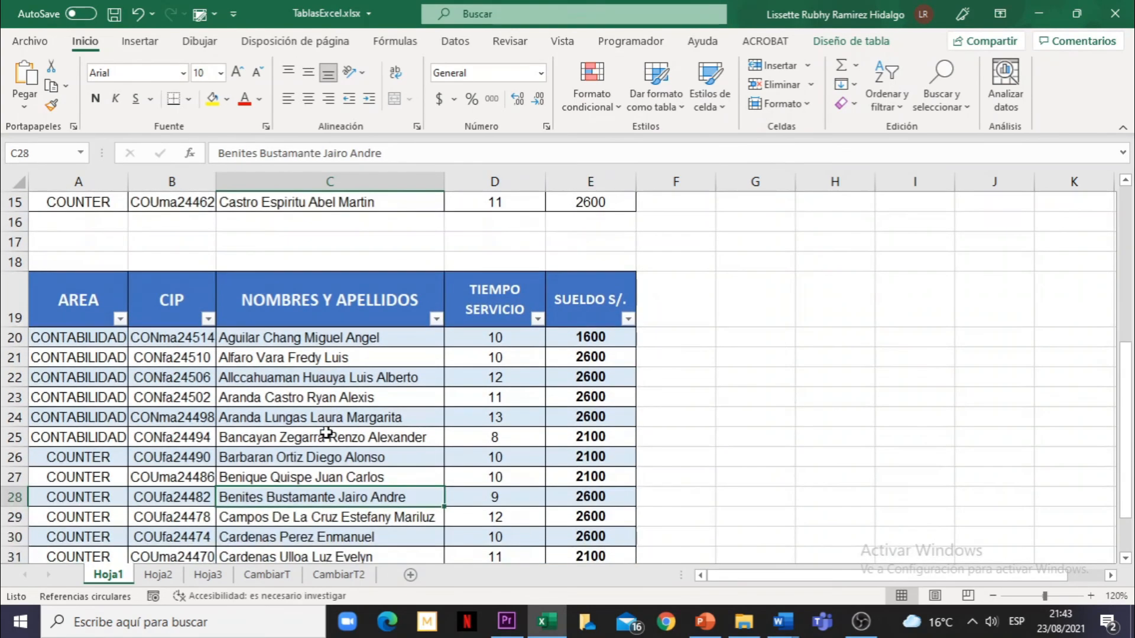